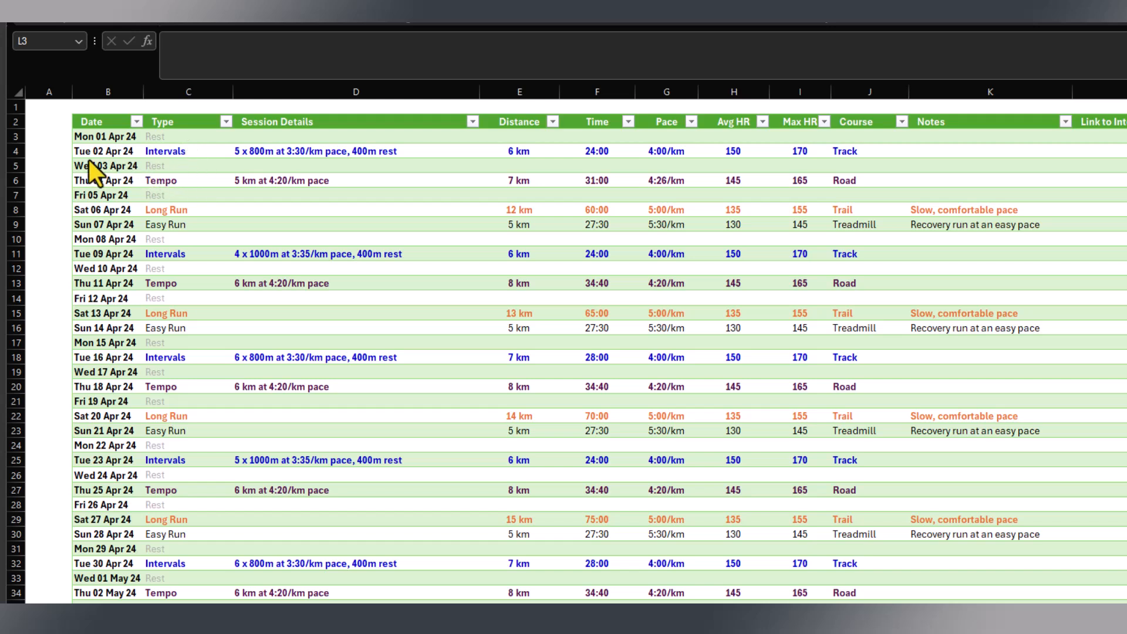
- Look over the Interval Training Log and Main Training Log sheets, and return to the Main Training Log v0.1 sheet
click(162, 150)
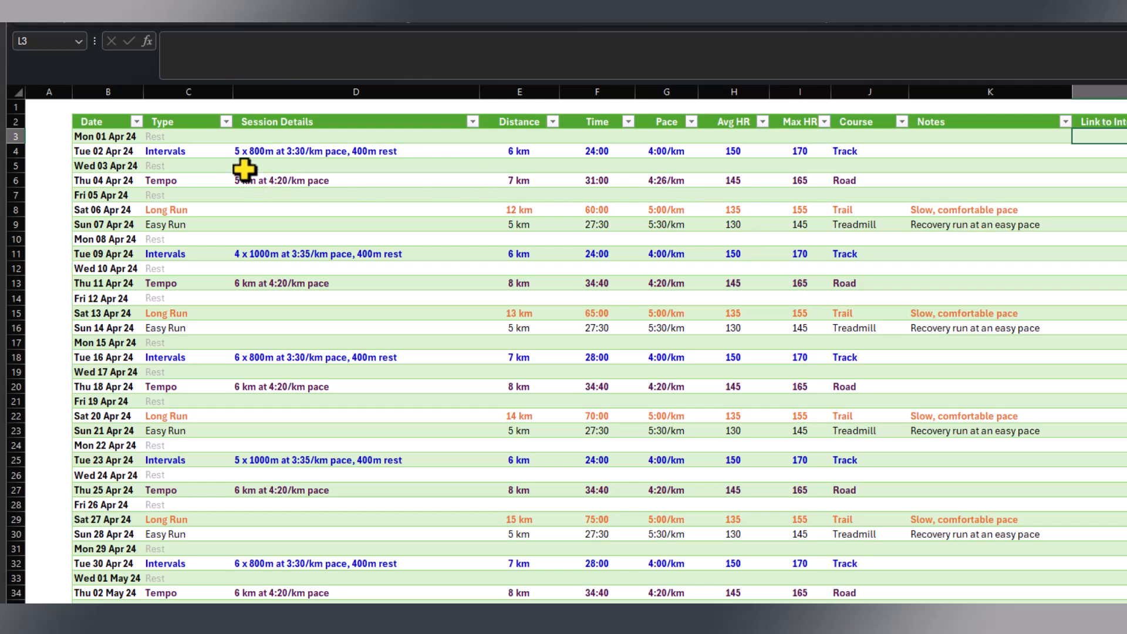
click(183, 155)
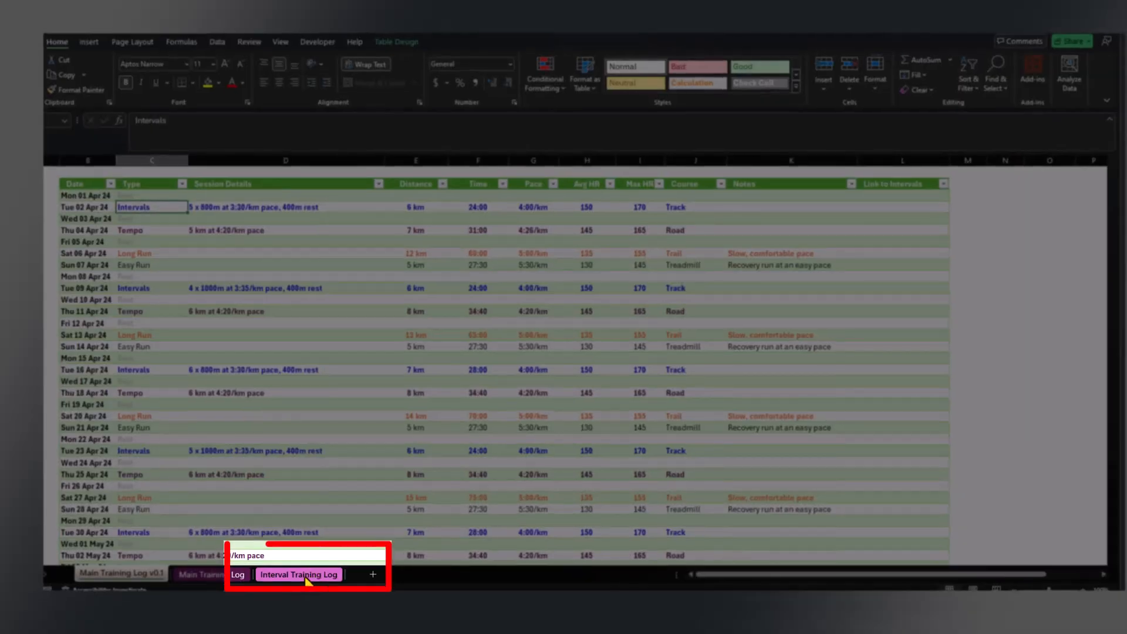
click(317, 571)
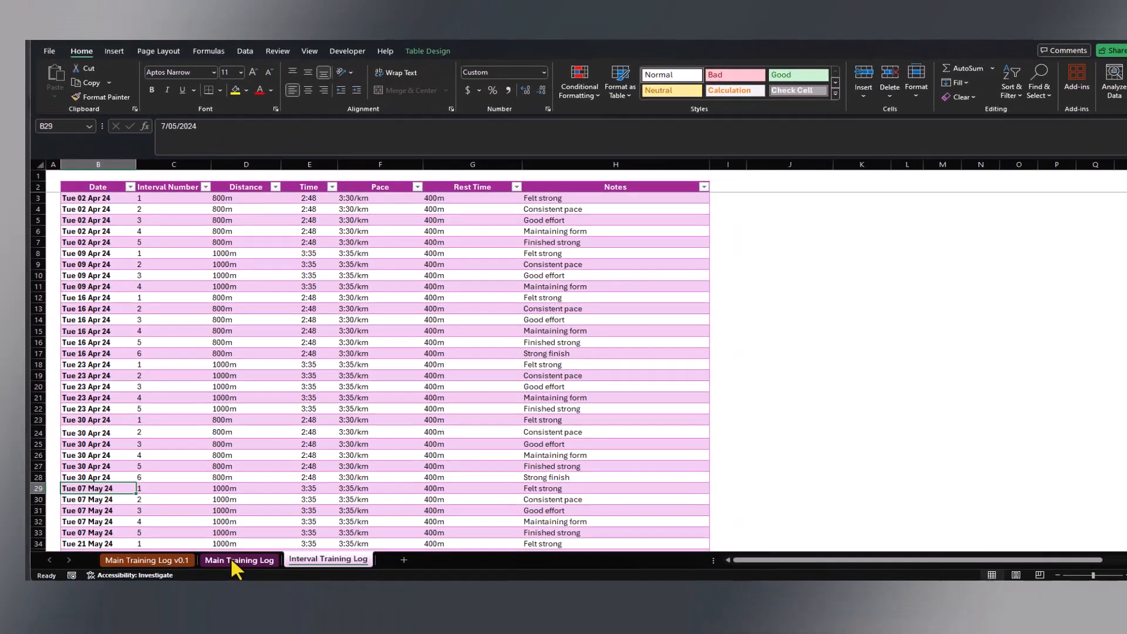
click(234, 561)
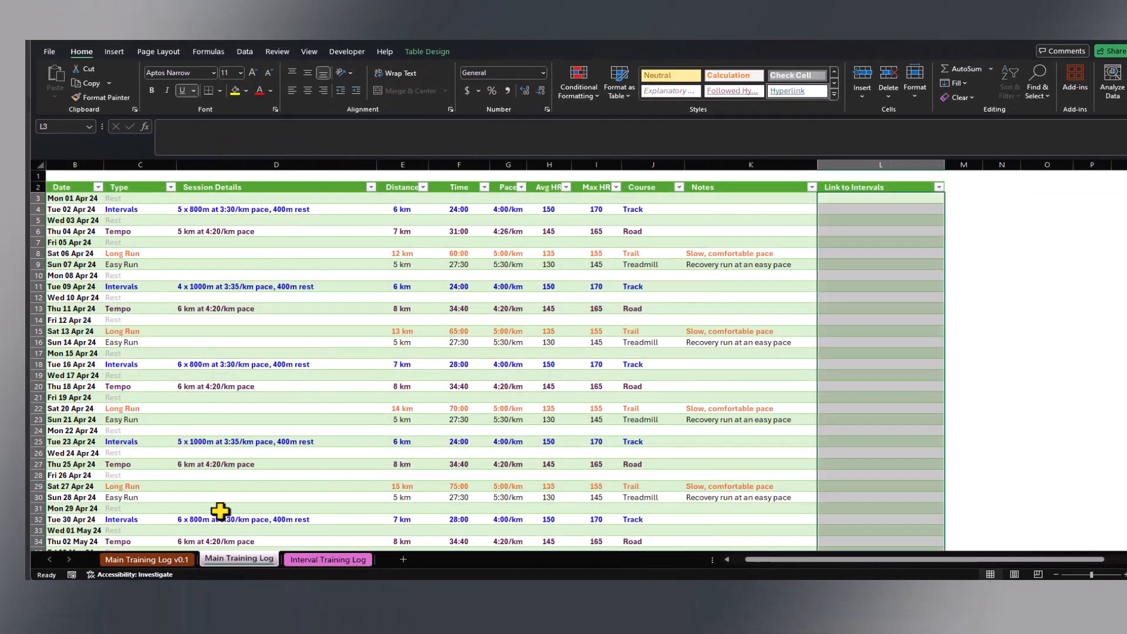
click(141, 560)
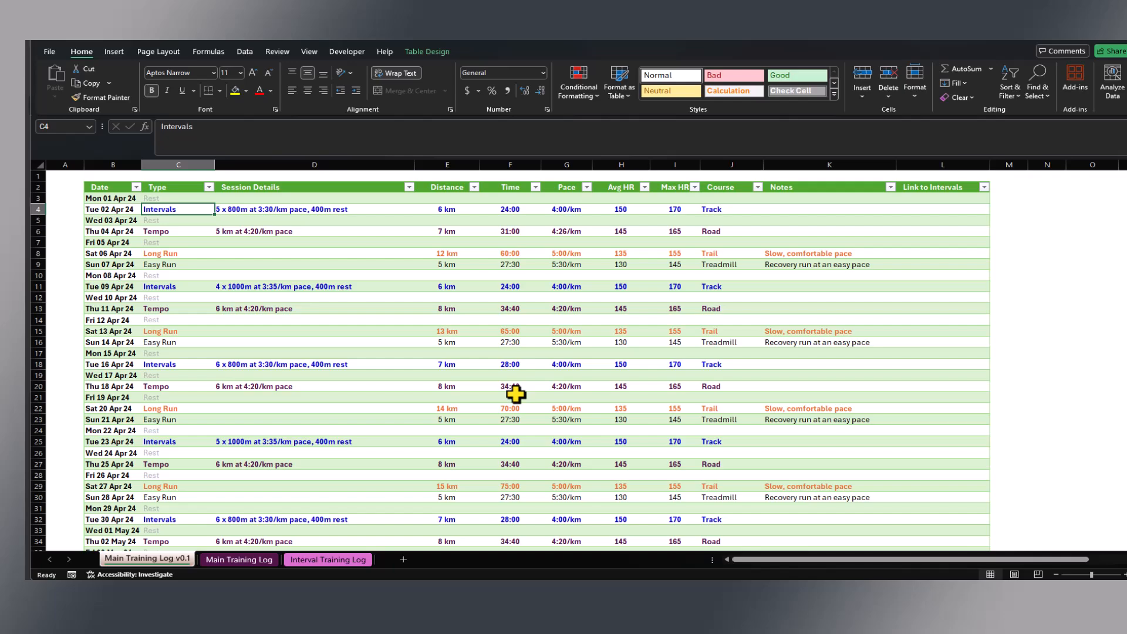
- Insert a hyperlink in cell L3 of Main Training Log v0.1 that points to cell A1 of the 'Interval Training Log' sheet in this document
click(944, 200)
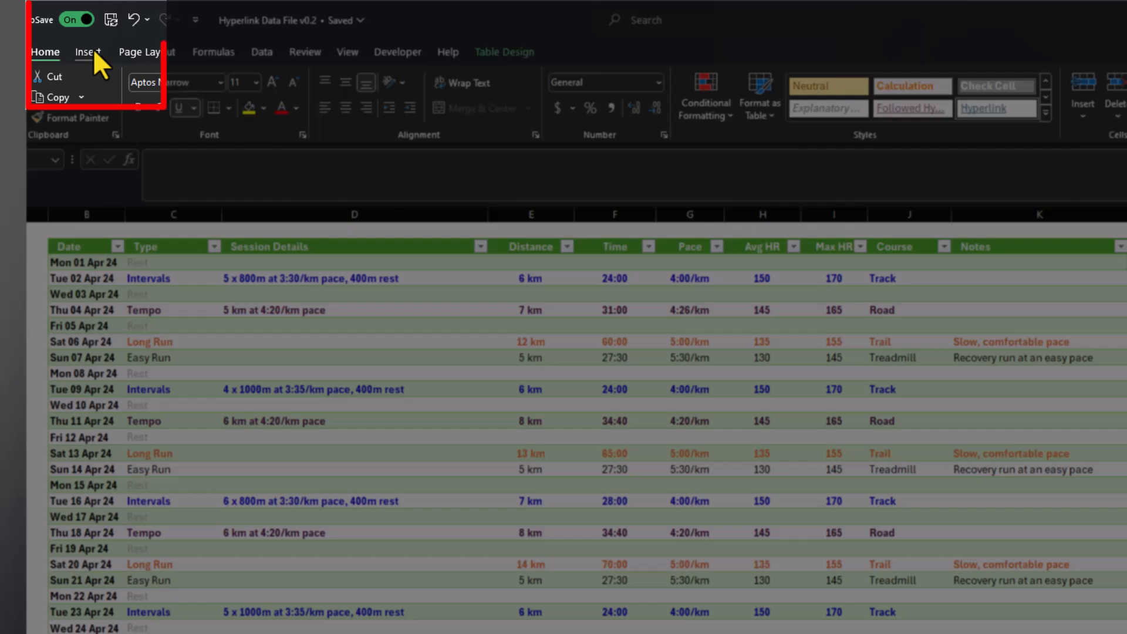
click(93, 48)
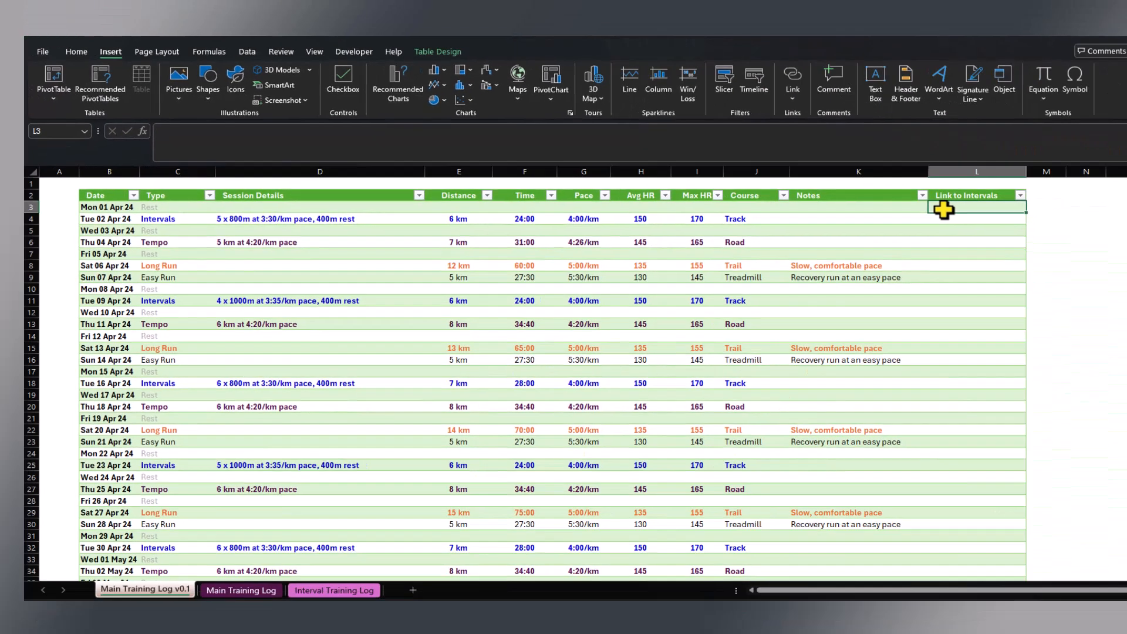
key(ctrl+k)
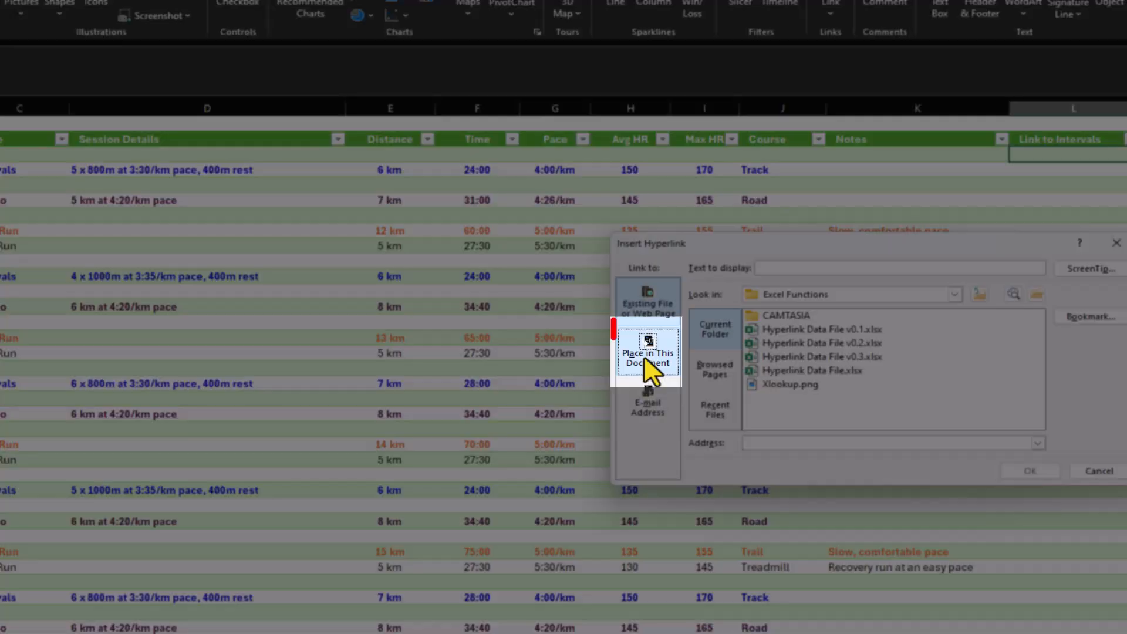
click(646, 357)
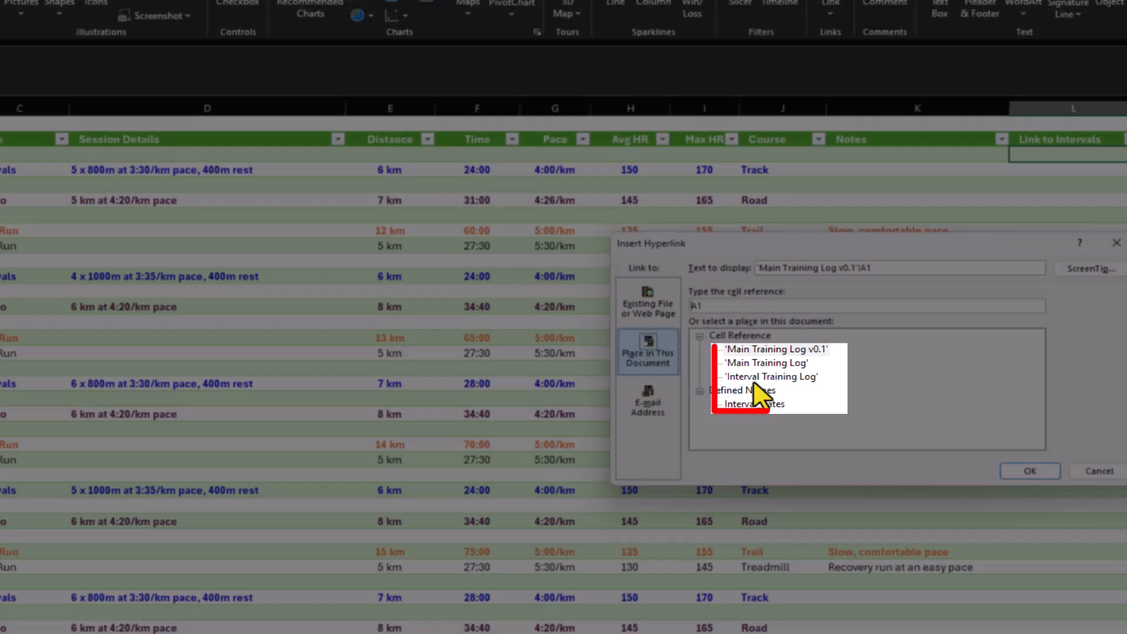
click(784, 377)
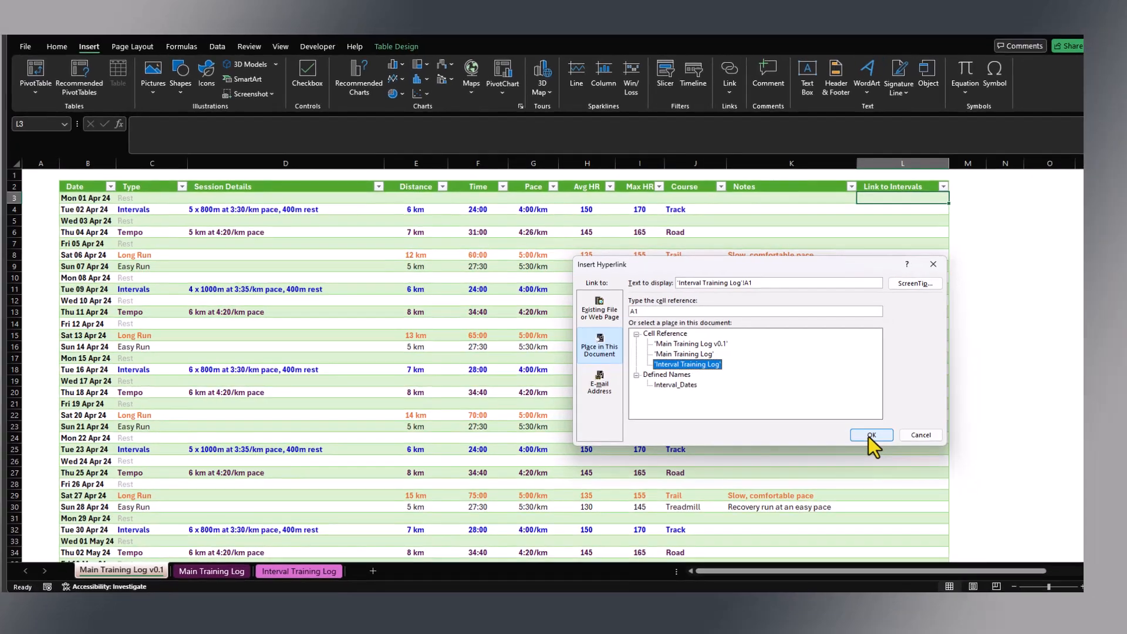
click(872, 435)
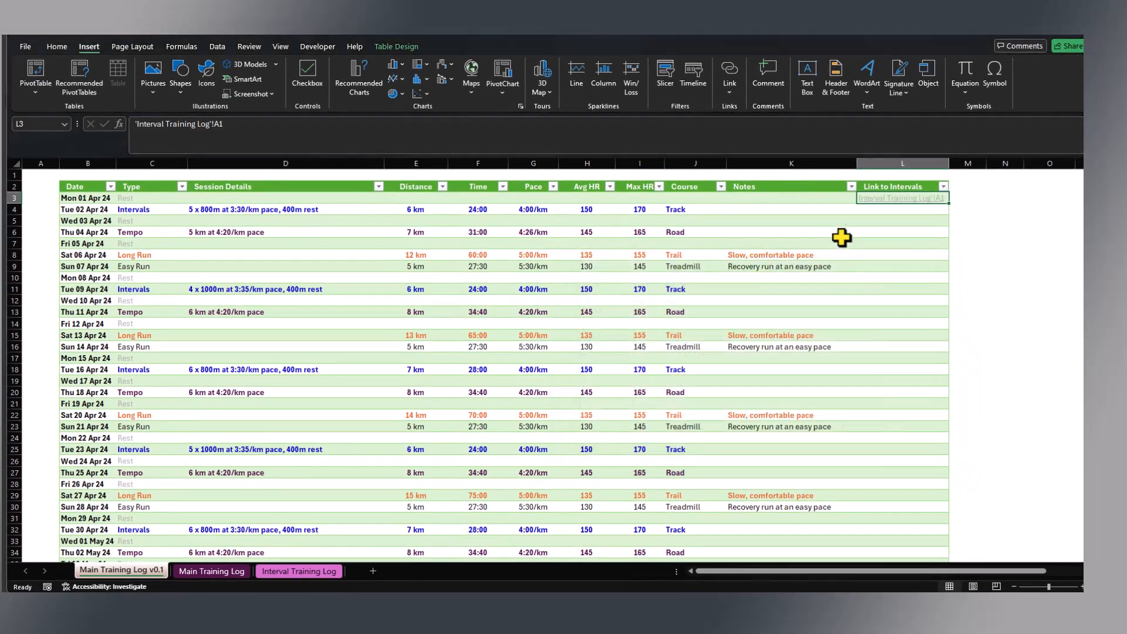
- Follow the link in cell L3 to test where it leads
click(810, 197)
key(Right)
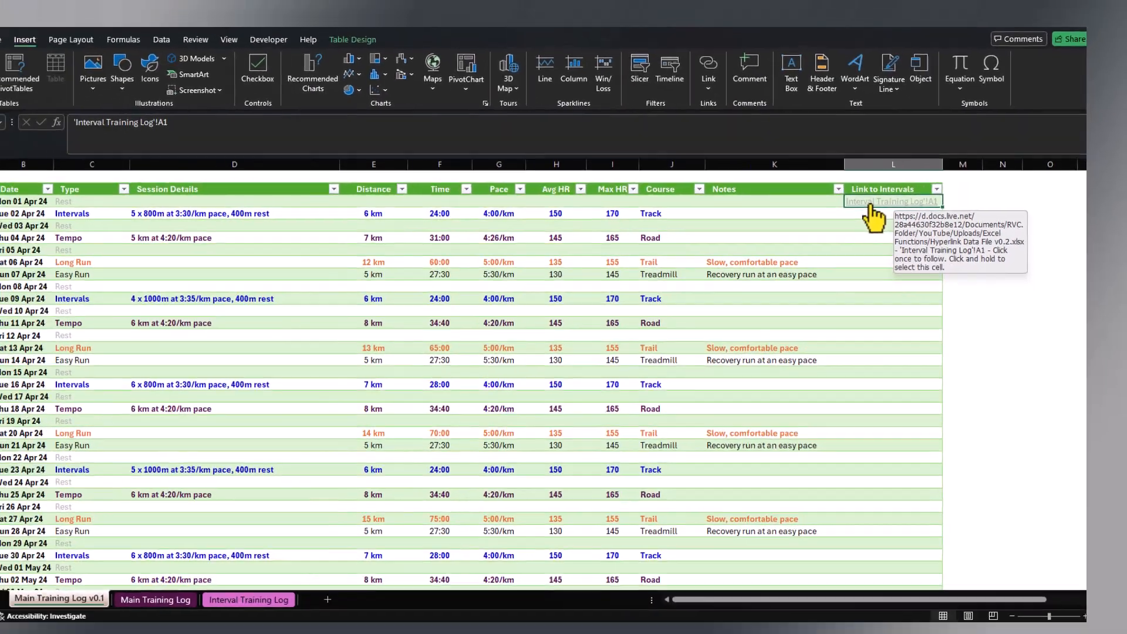
click(838, 215)
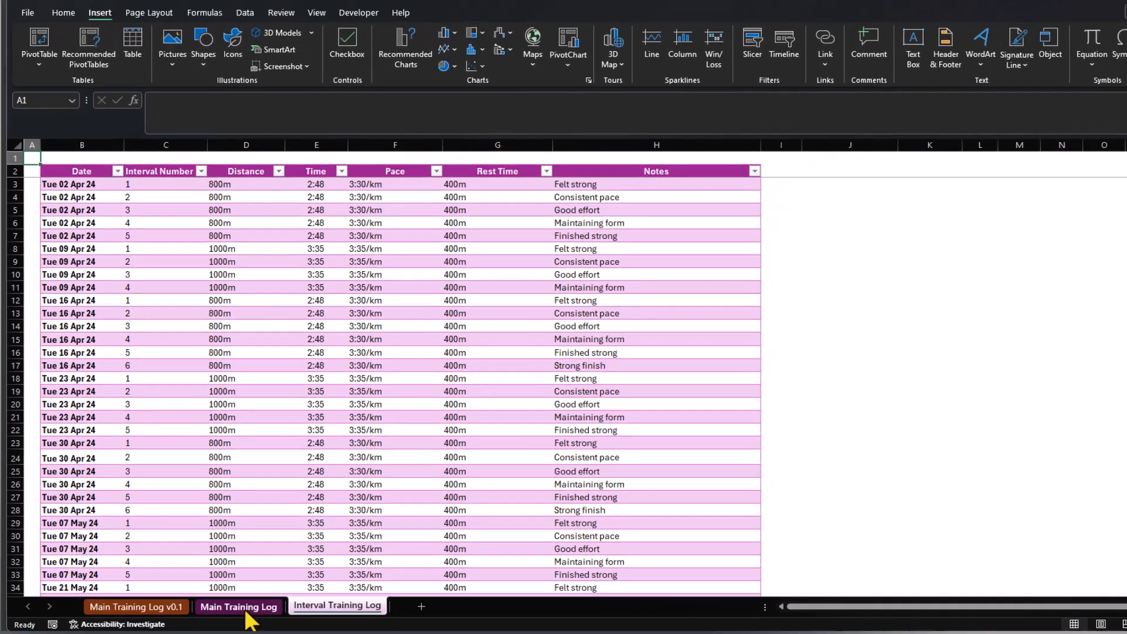
- In cell N3 of the Main Training Log sheet, begin a HYPERLINK formula with the link location "#'Interval Training Log'!B1"
click(246, 609)
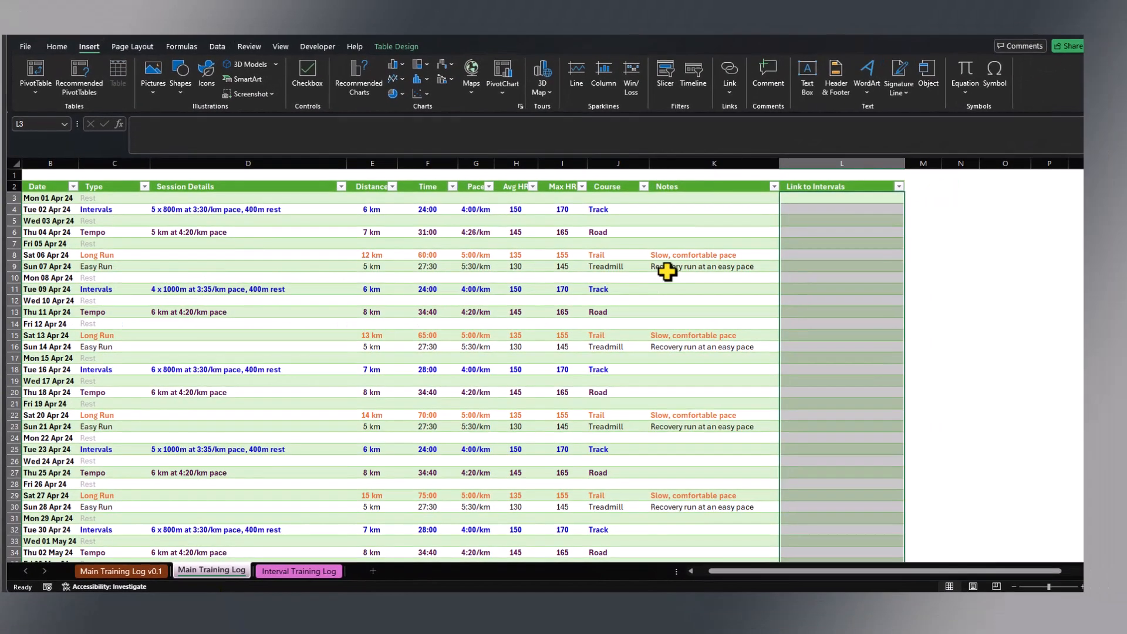
click(758, 198)
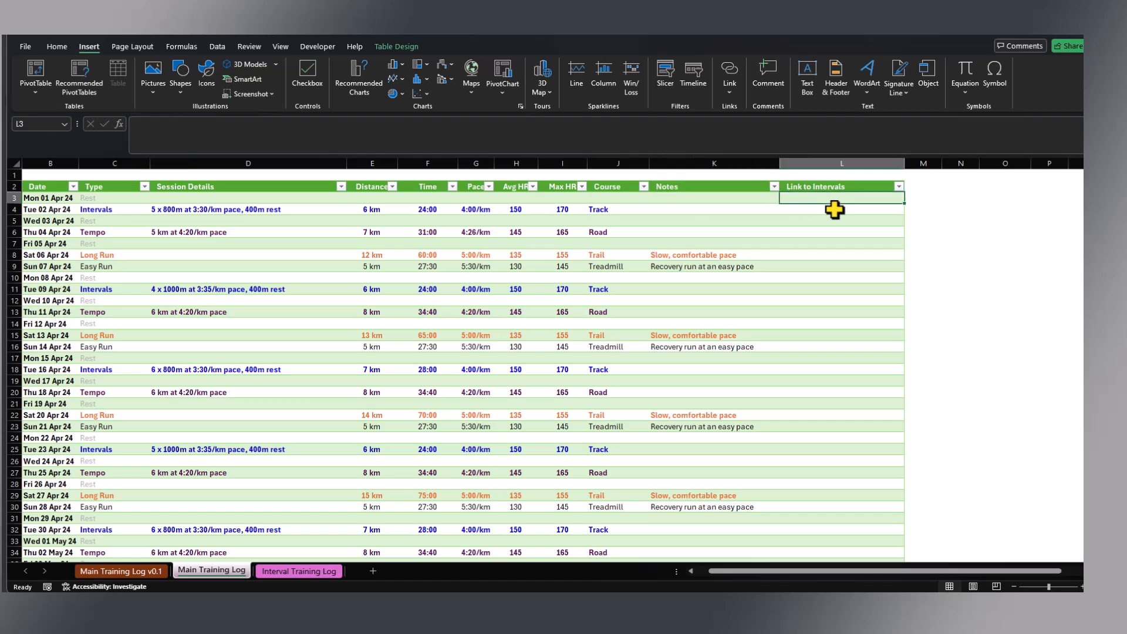
key(Right)
key(Right)
key(Right)
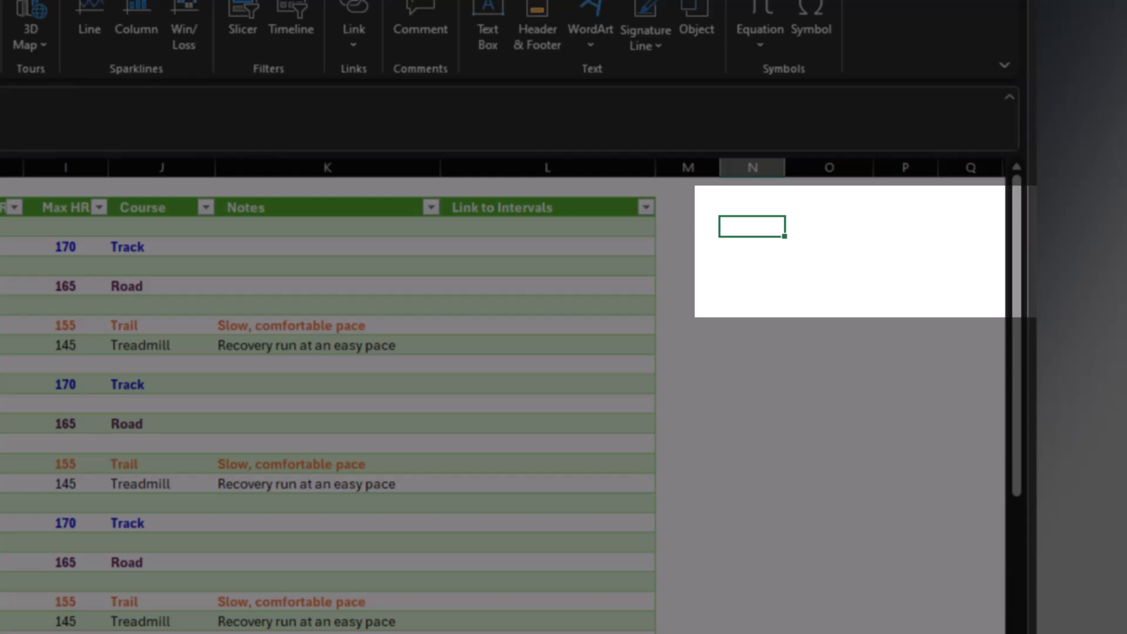
text(=)
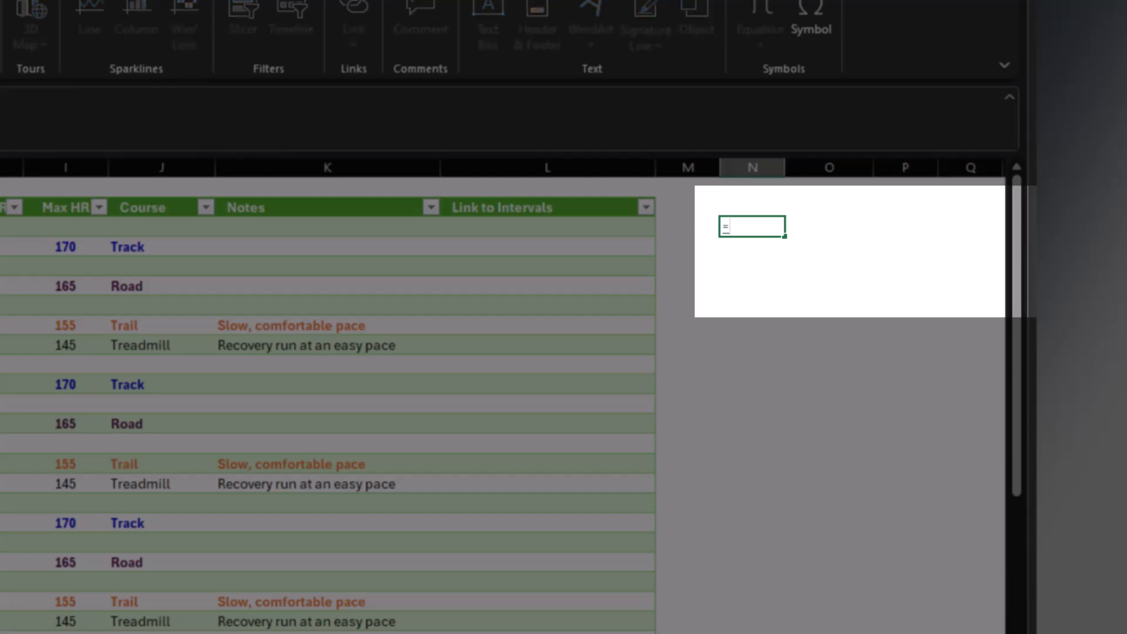
text(Hy)
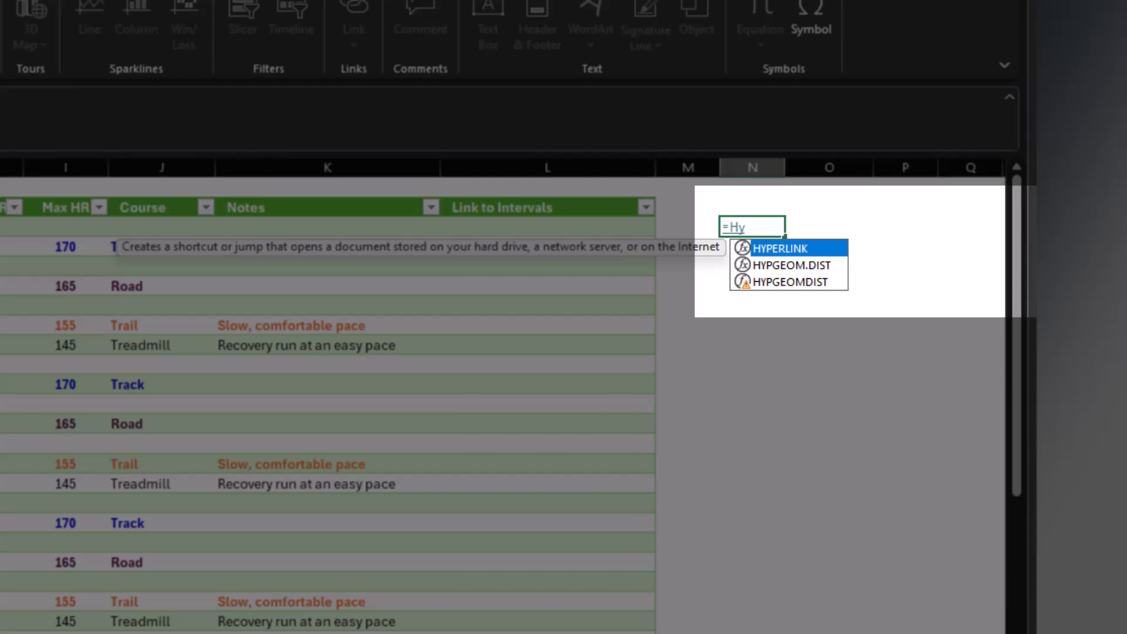
key(Tab)
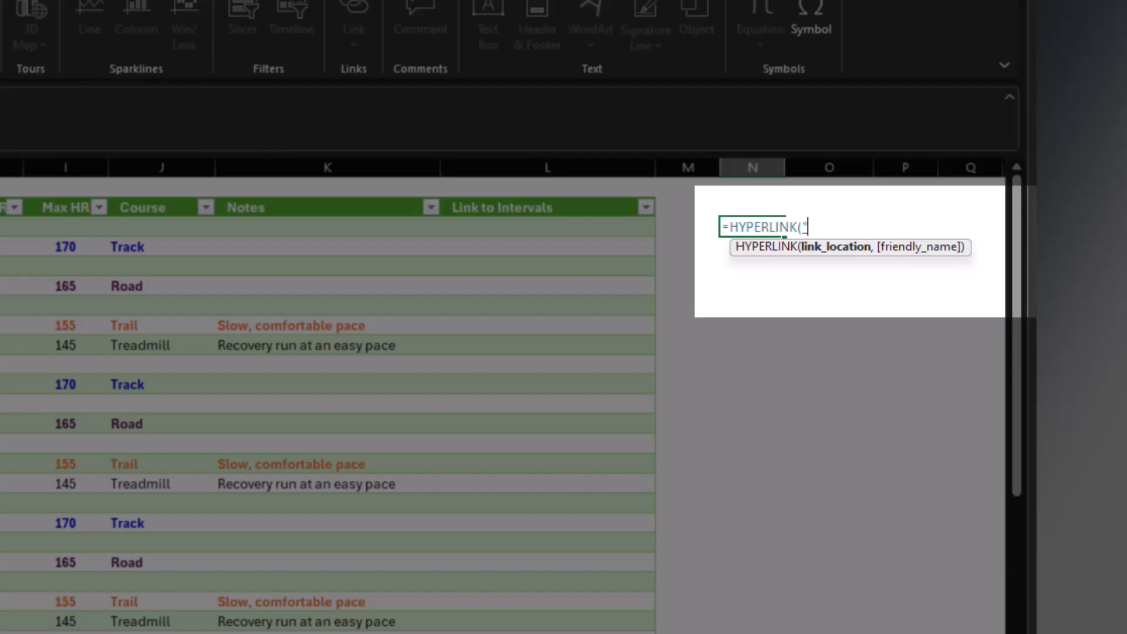
text(#)
text(")
text(Interv)
text(al Trai)
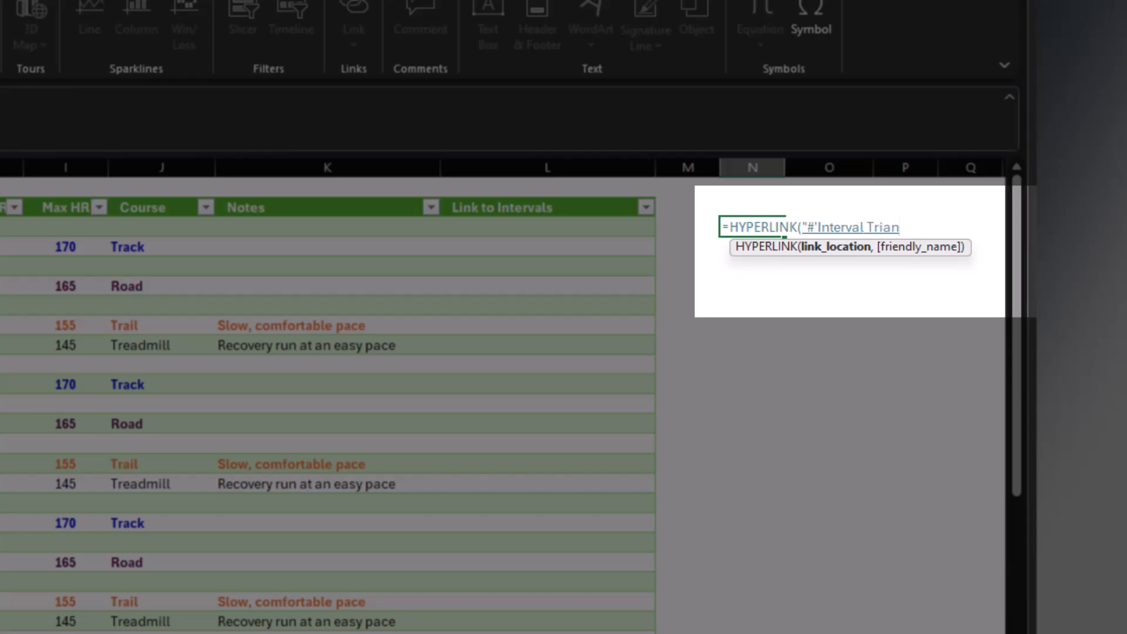
text(ning Log'!B1)
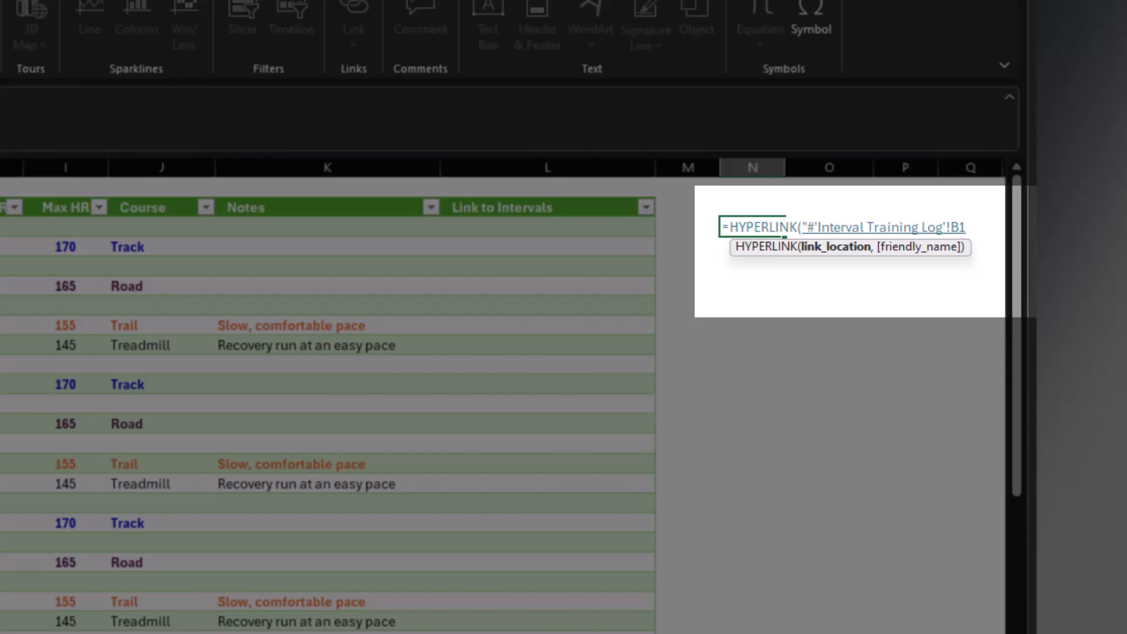
text(",)
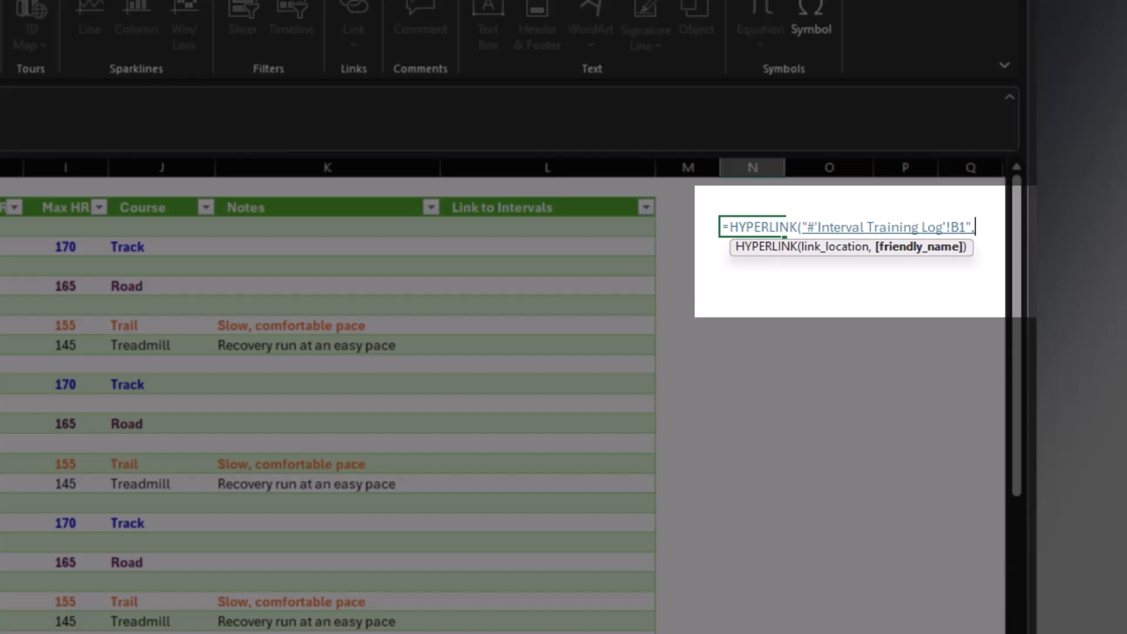
- Complete the HYPERLINK formula in N3 with the friendly name "Link" and follow the link to test it
text("Link")
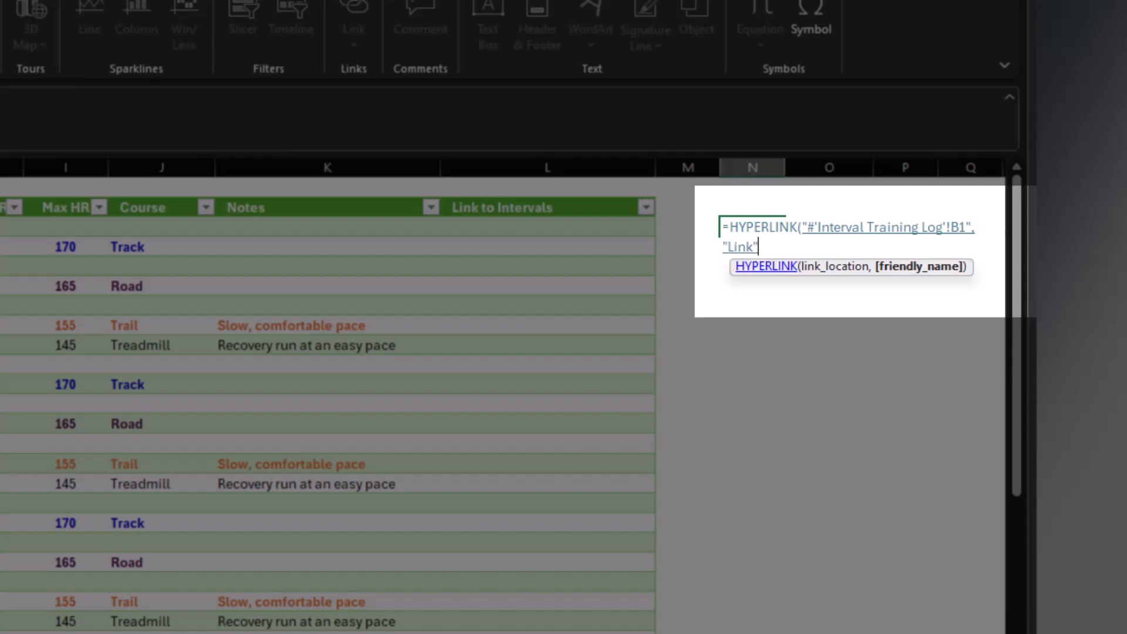
text())
key(Return)
key(Up)
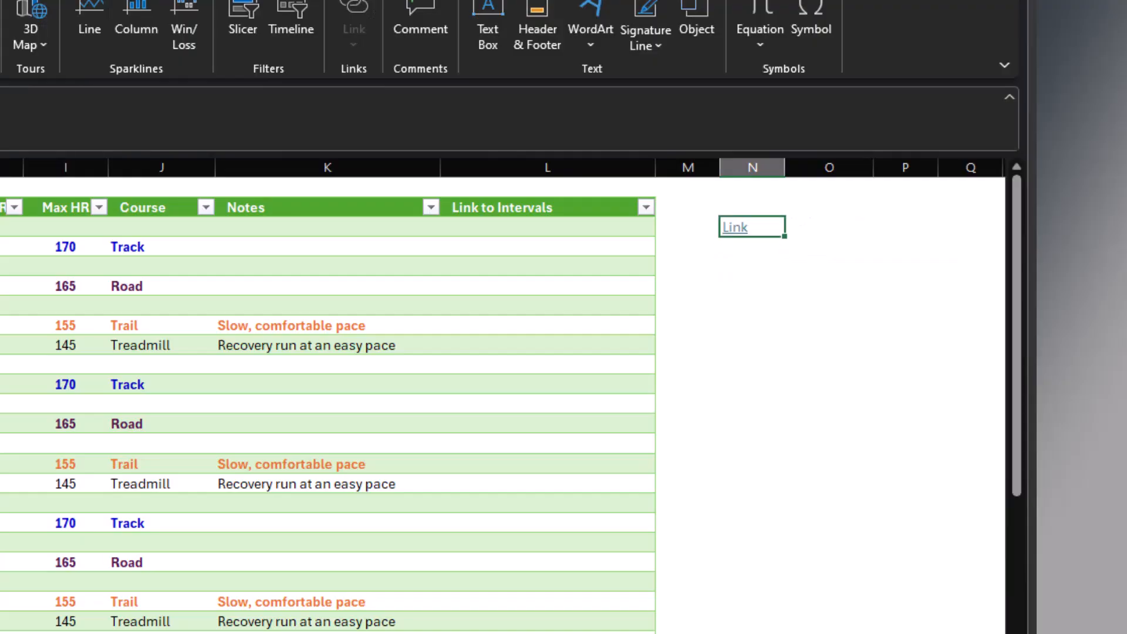
drag(752, 286, 752, 267)
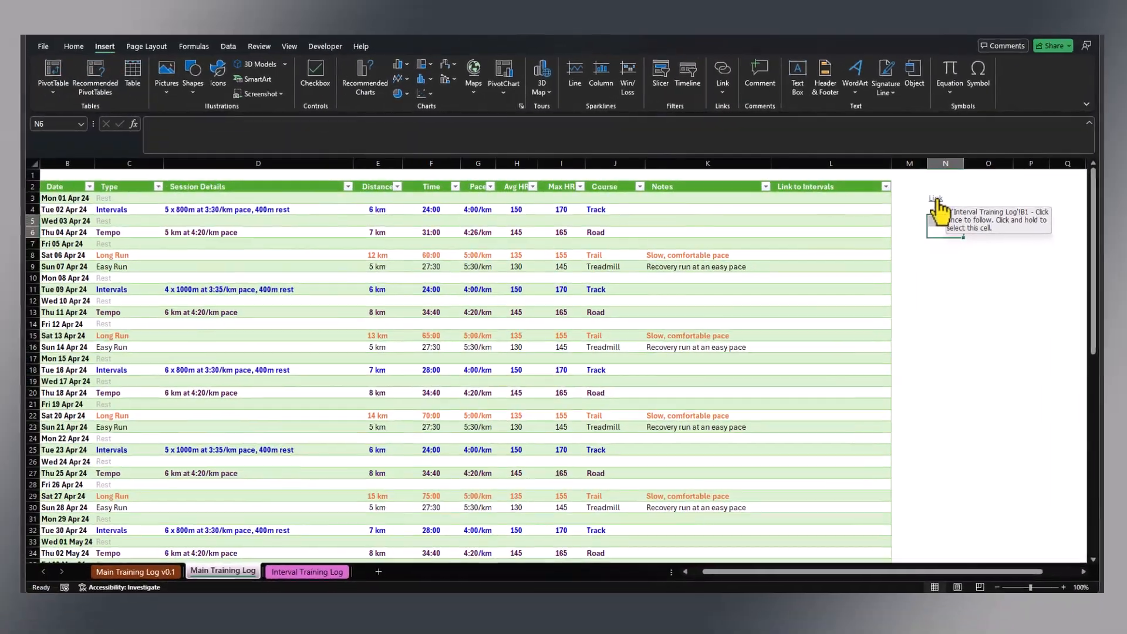
click(822, 215)
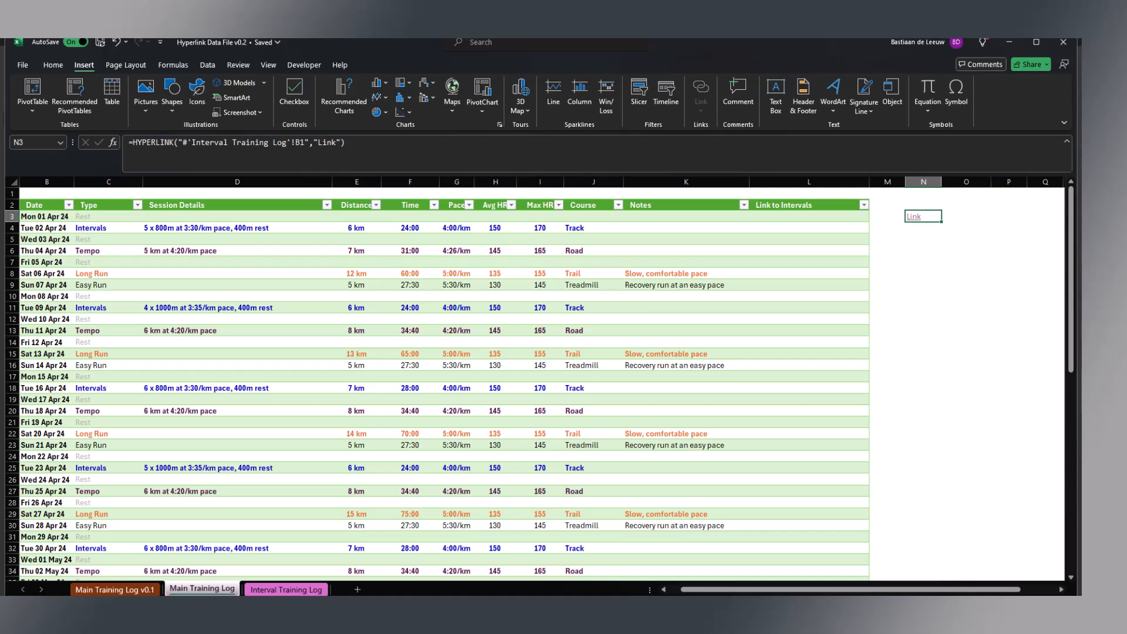
click(923, 228)
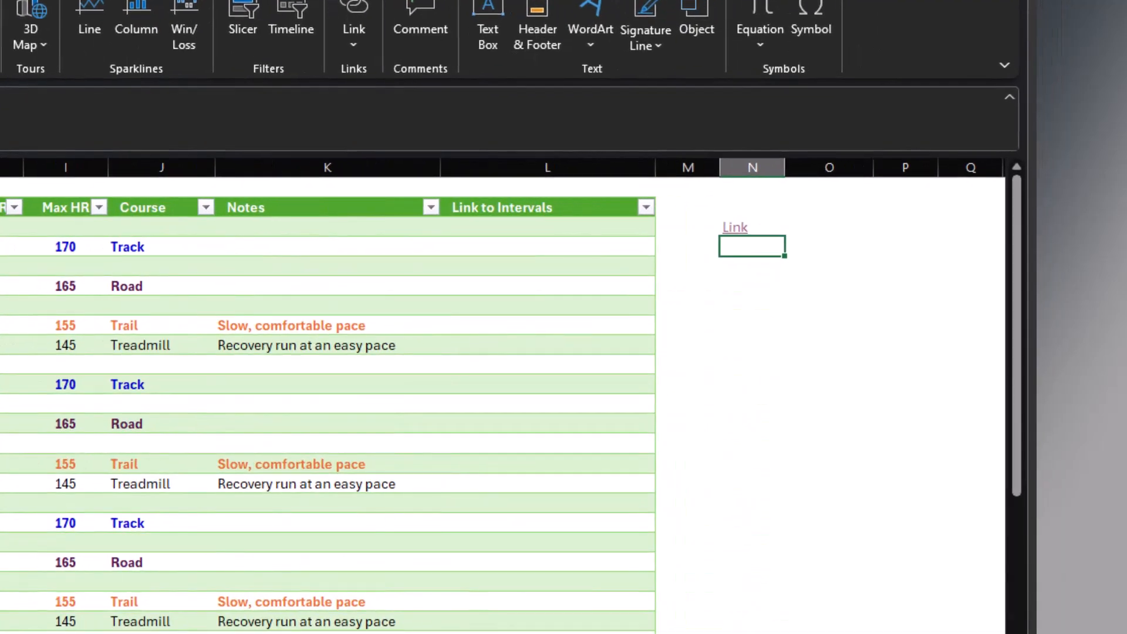
text(=XMA)
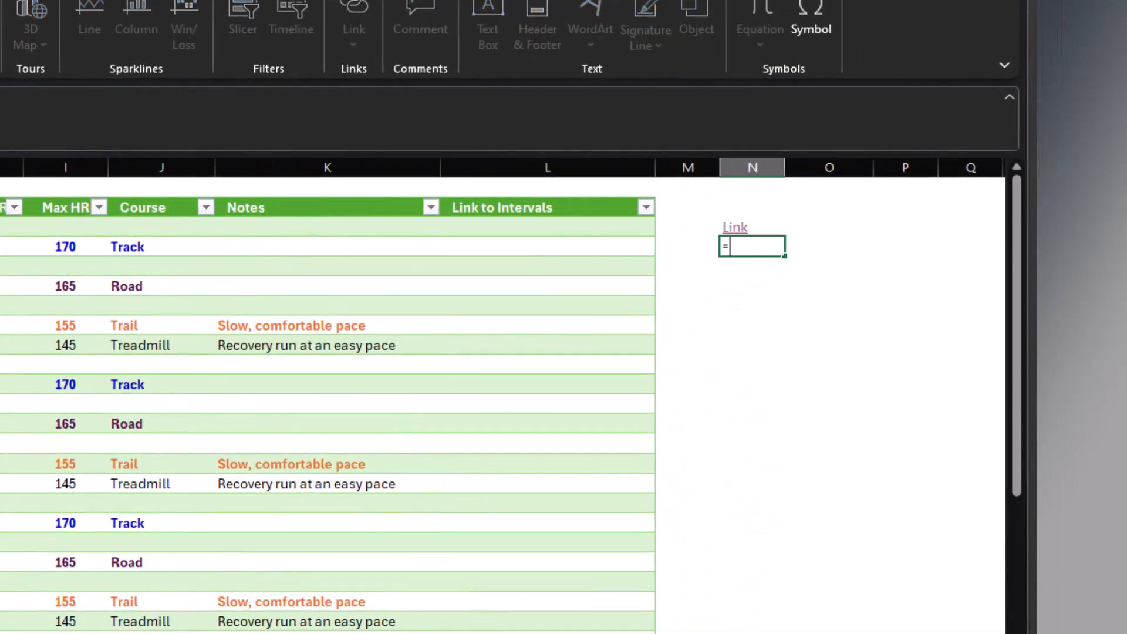
text(TCh()
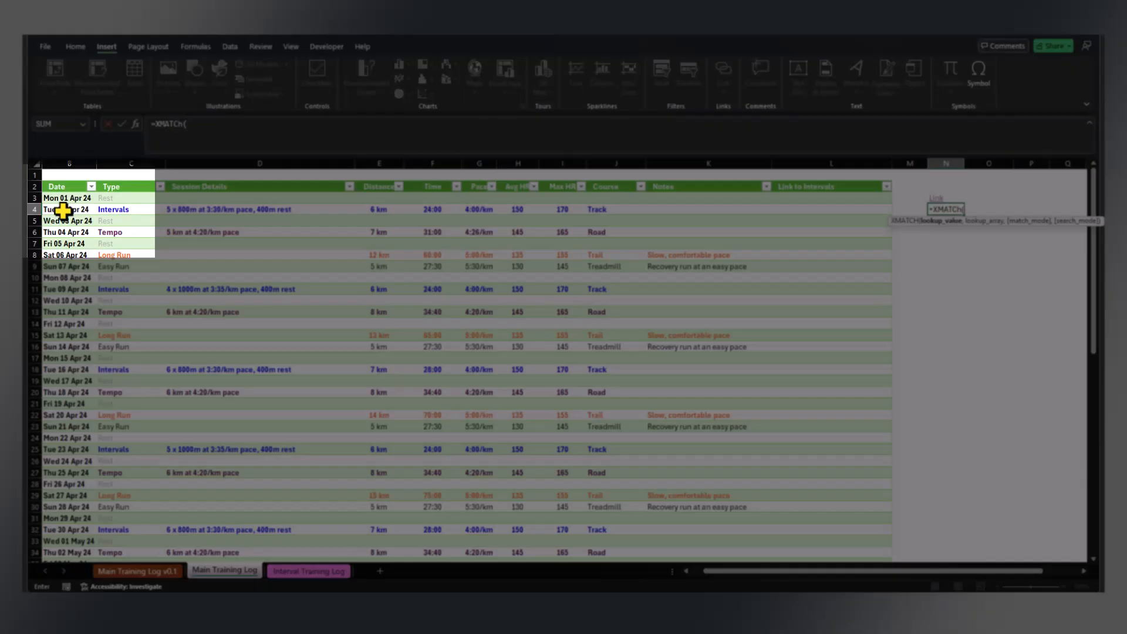
click(63, 210)
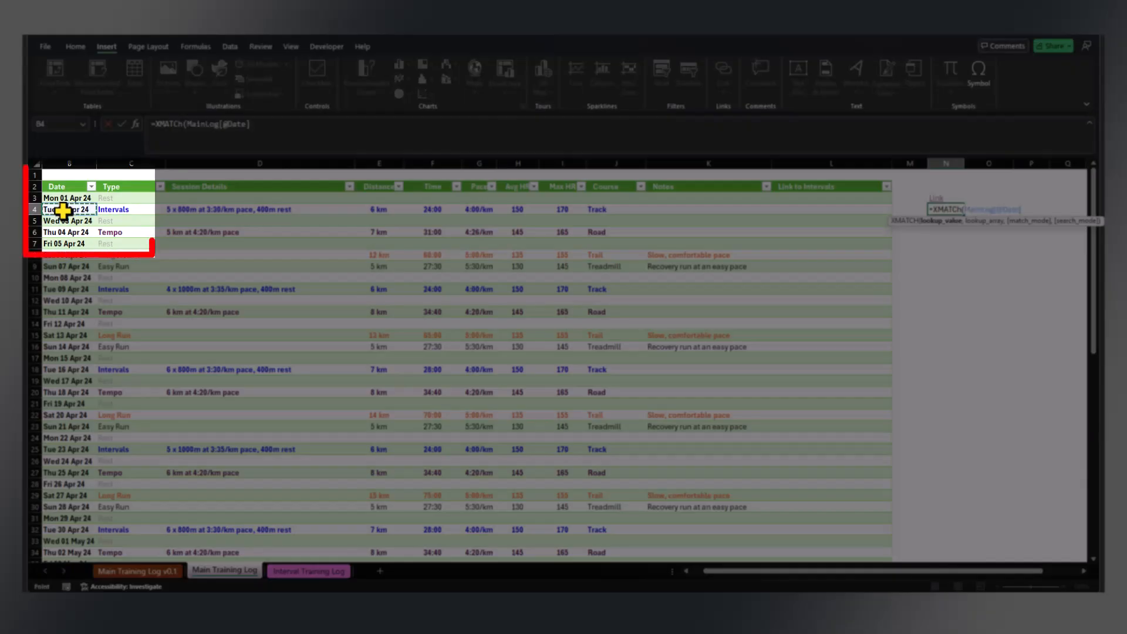
text(,)
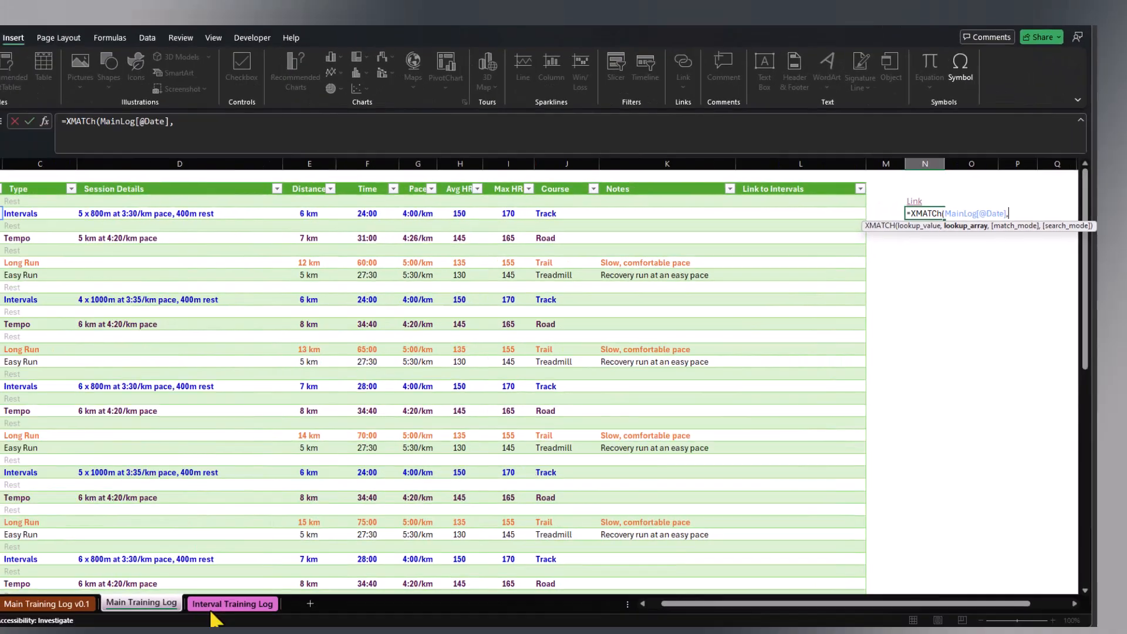
click(253, 608)
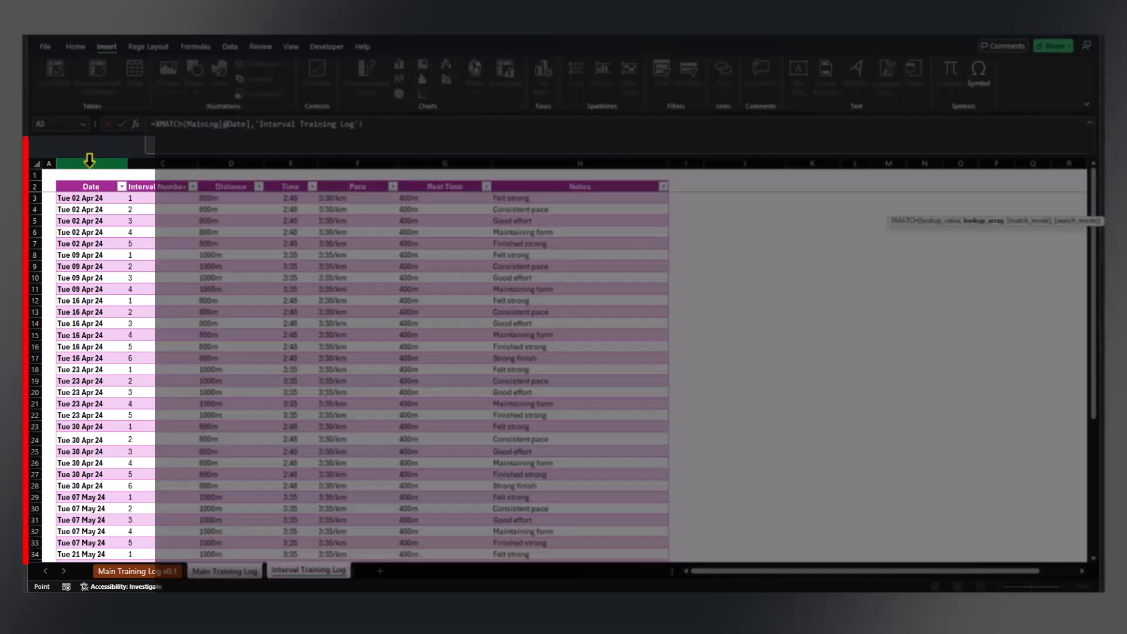
click(88, 163)
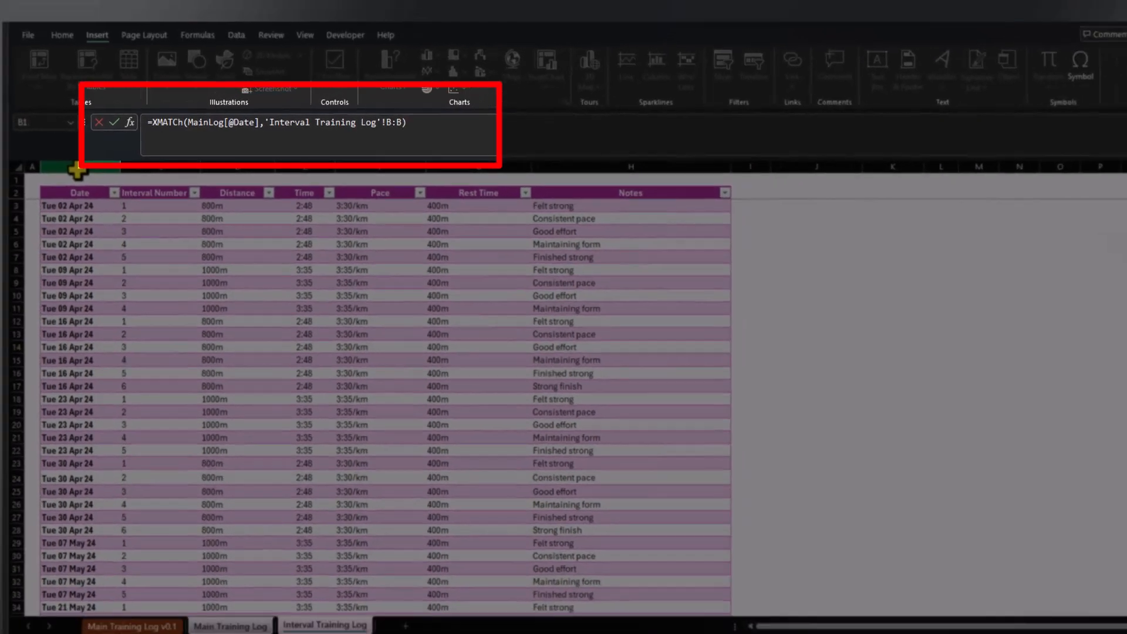
key(Return)
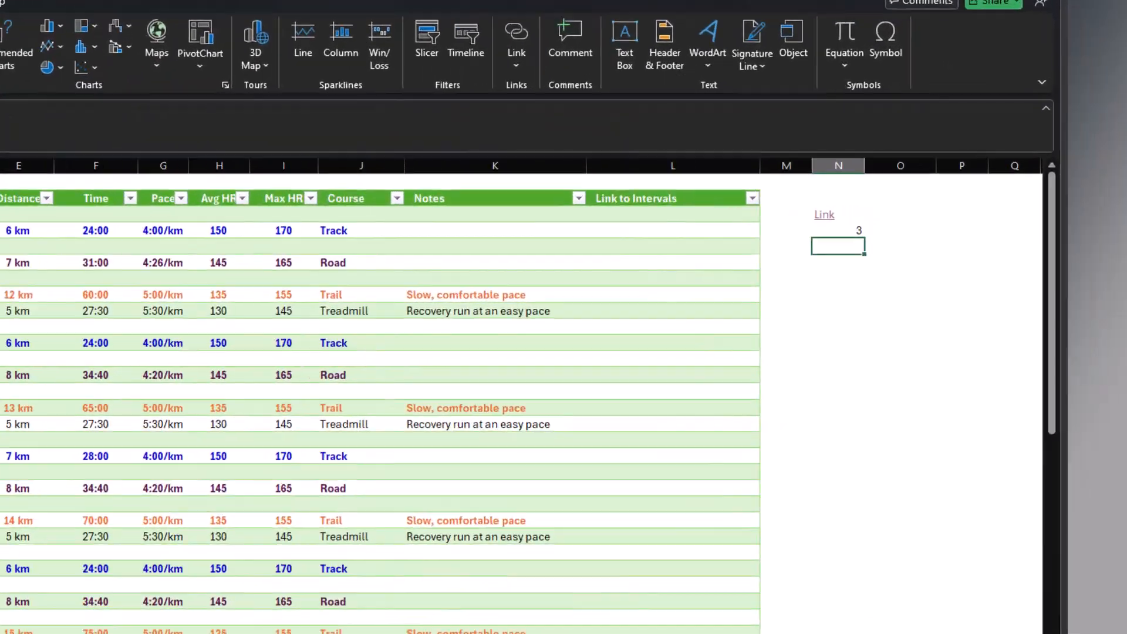
click(838, 230)
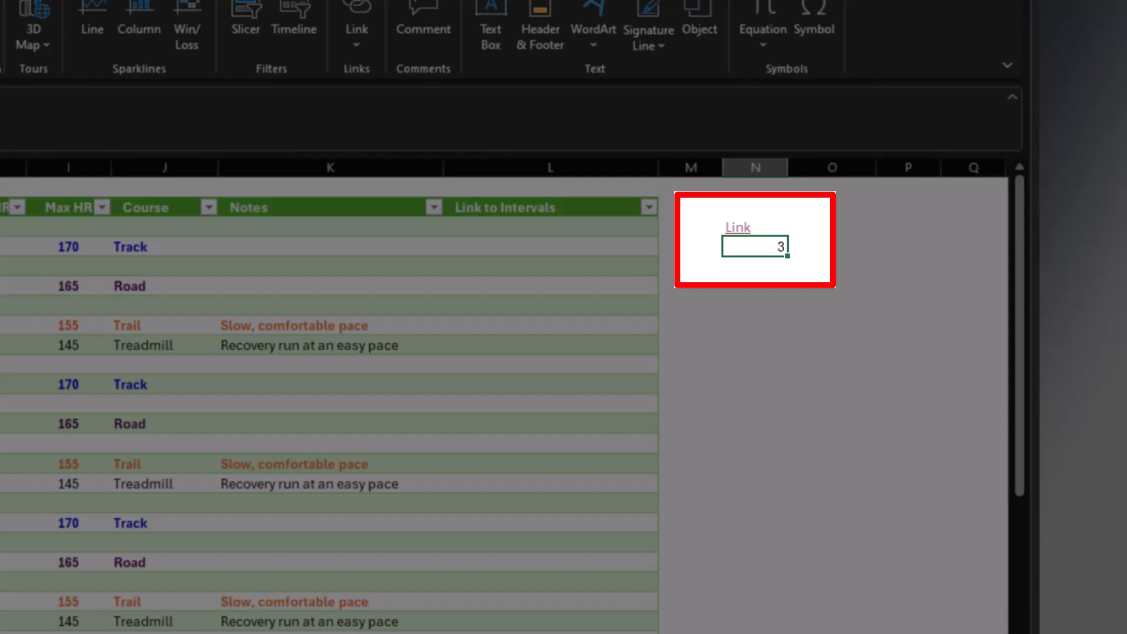
click(755, 265)
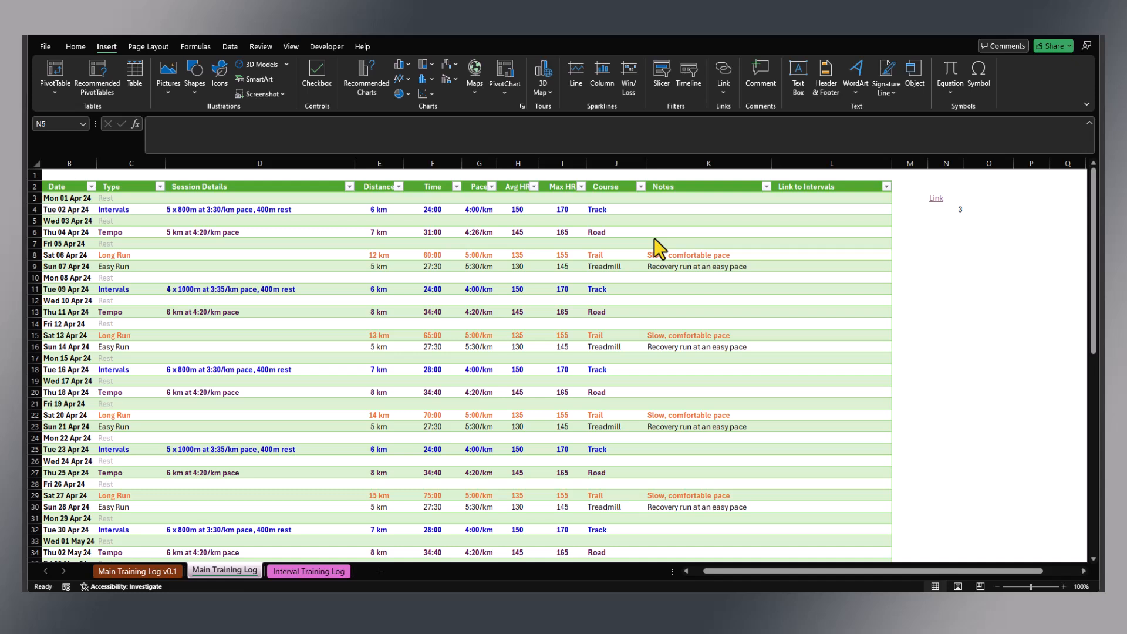
click(801, 198)
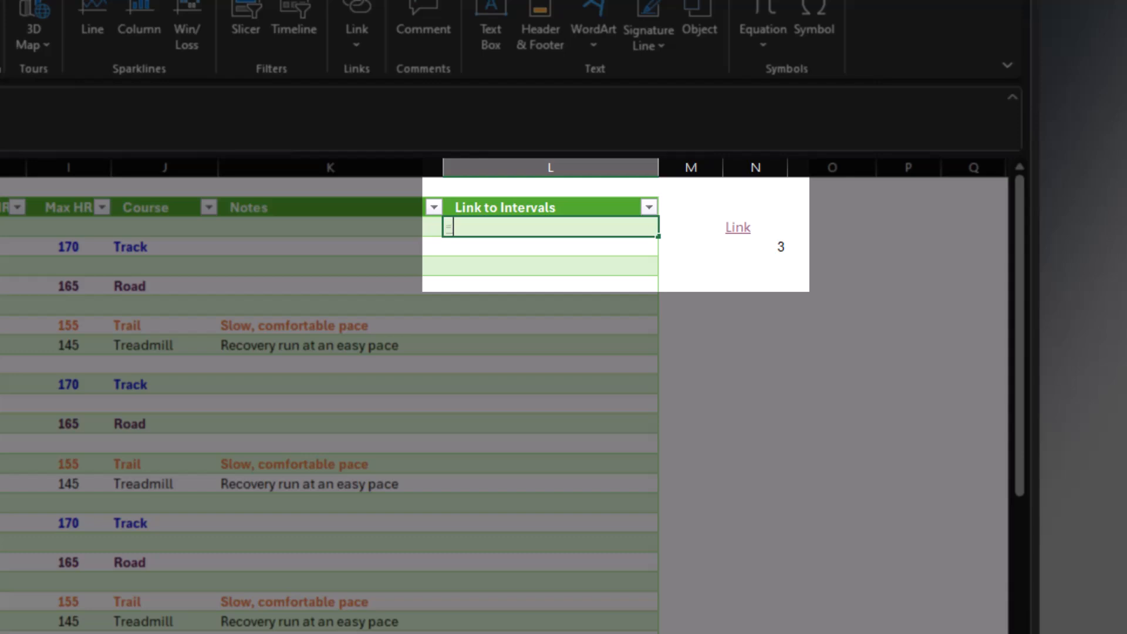
text(=)
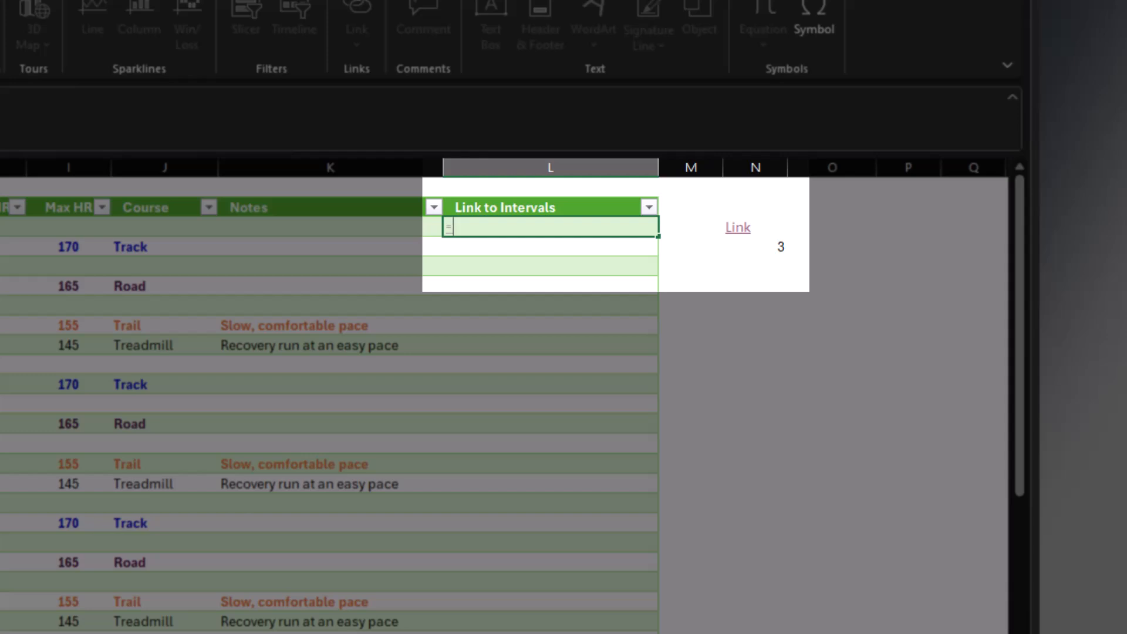
text(IF()
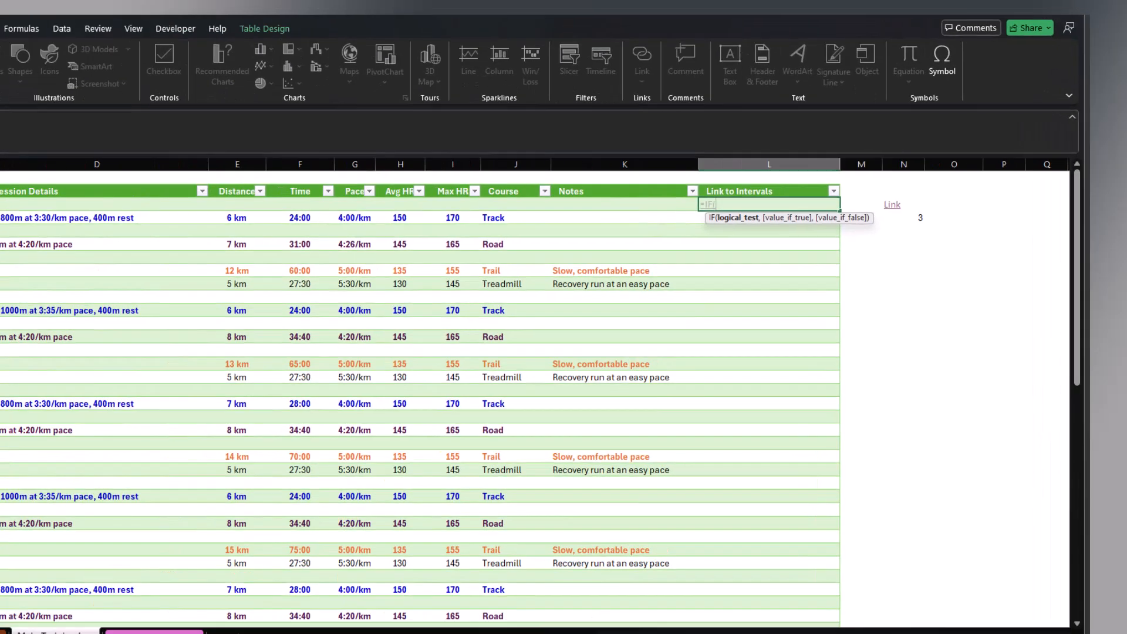
click(118, 199)
text(=)
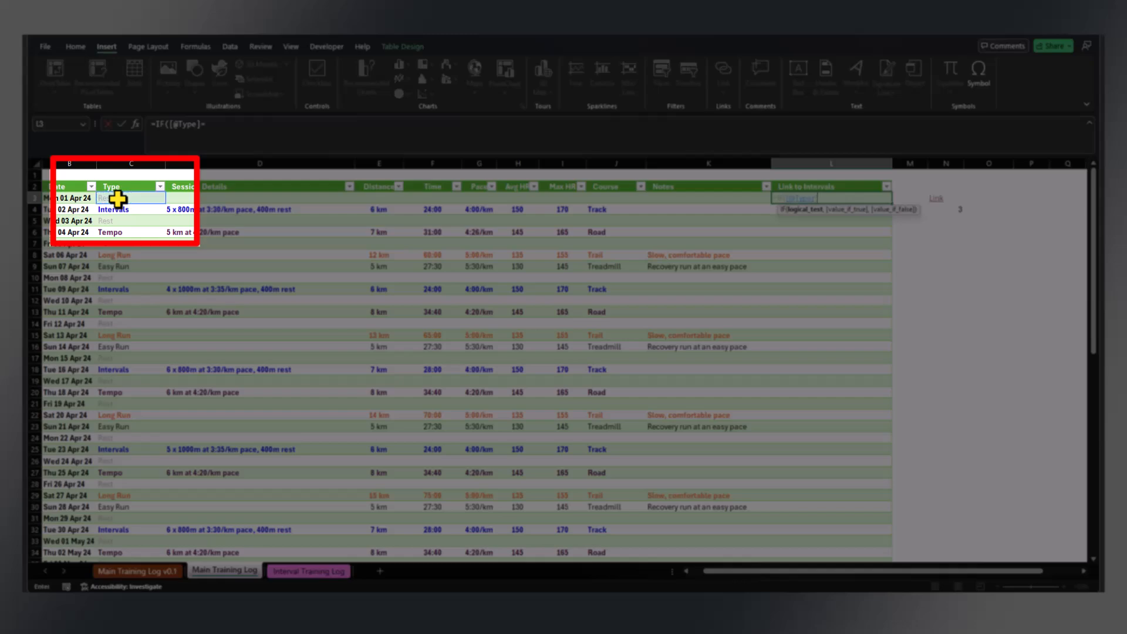
text(")
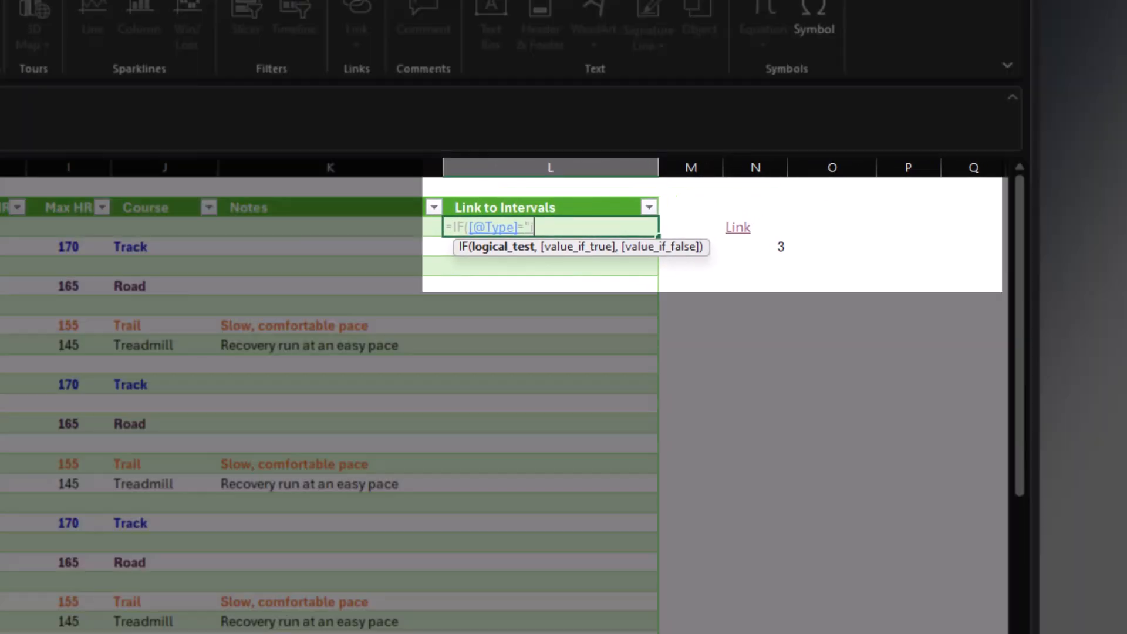
text(Intervals",)
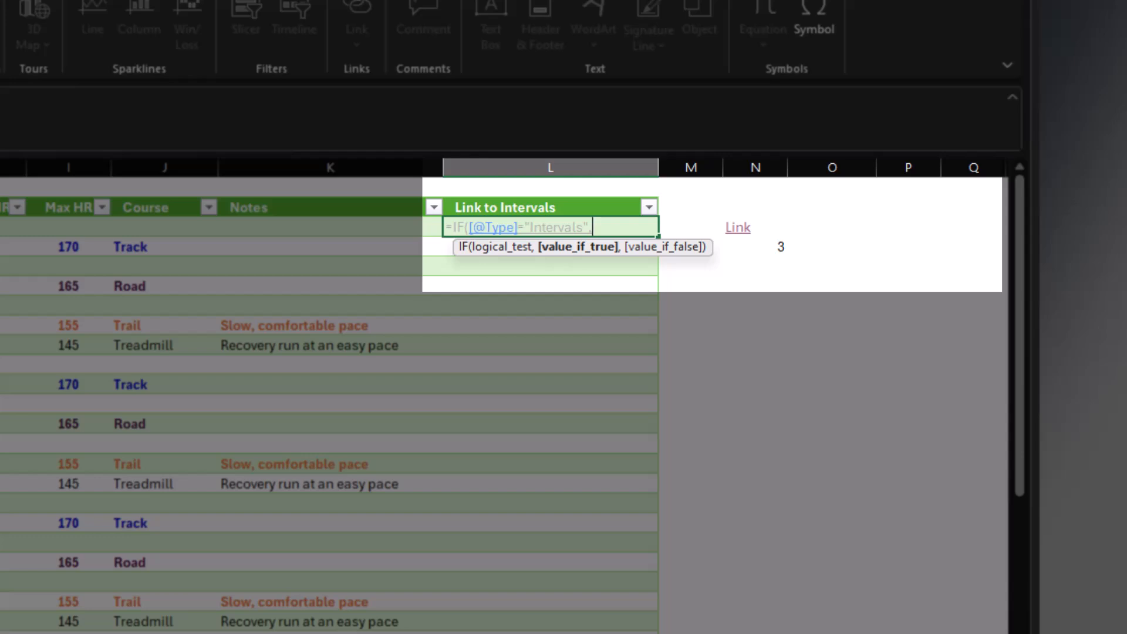
- As the IF formula's true value, nest IFERROR and HYPERLINK with the link location starting "#'Interval Training Log'!B
text(IFER)
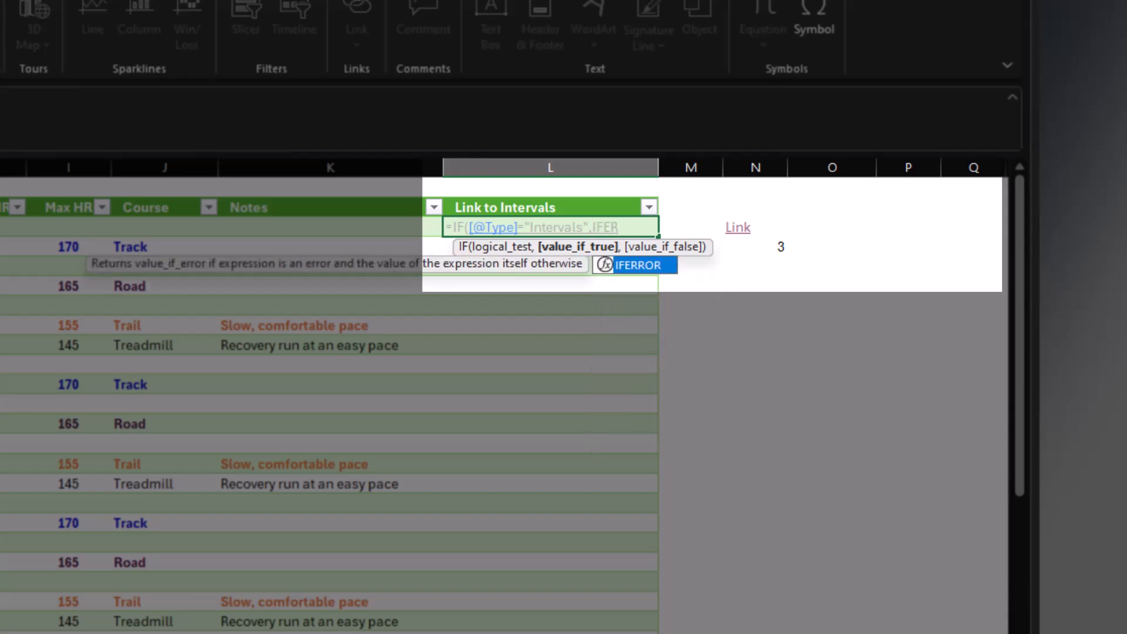
key(Tab)
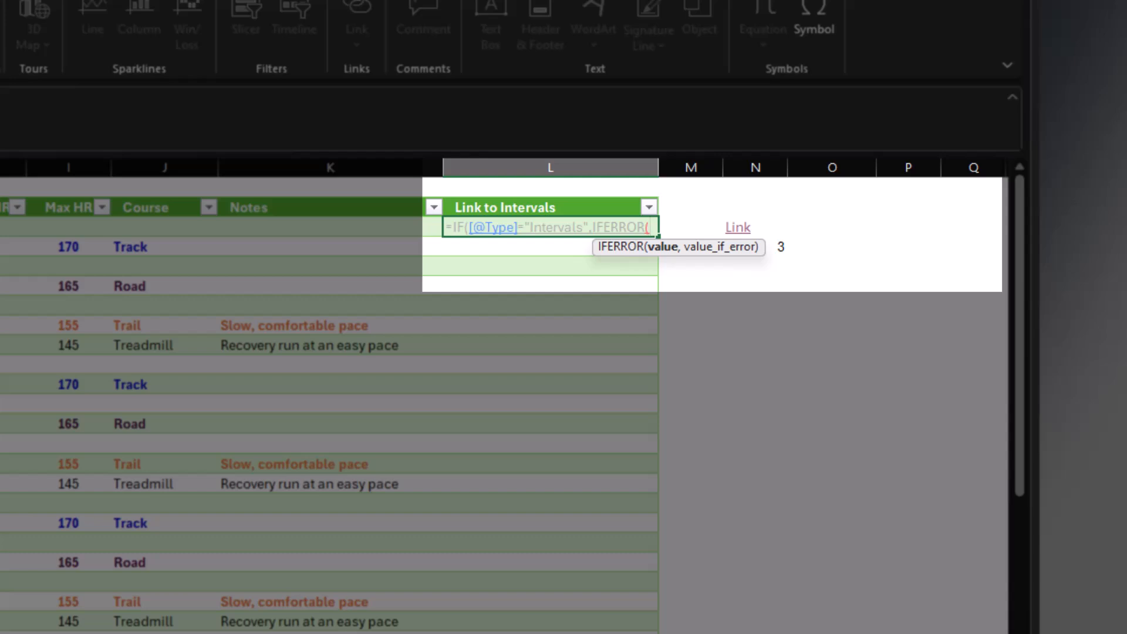
text(HYPERLINK()
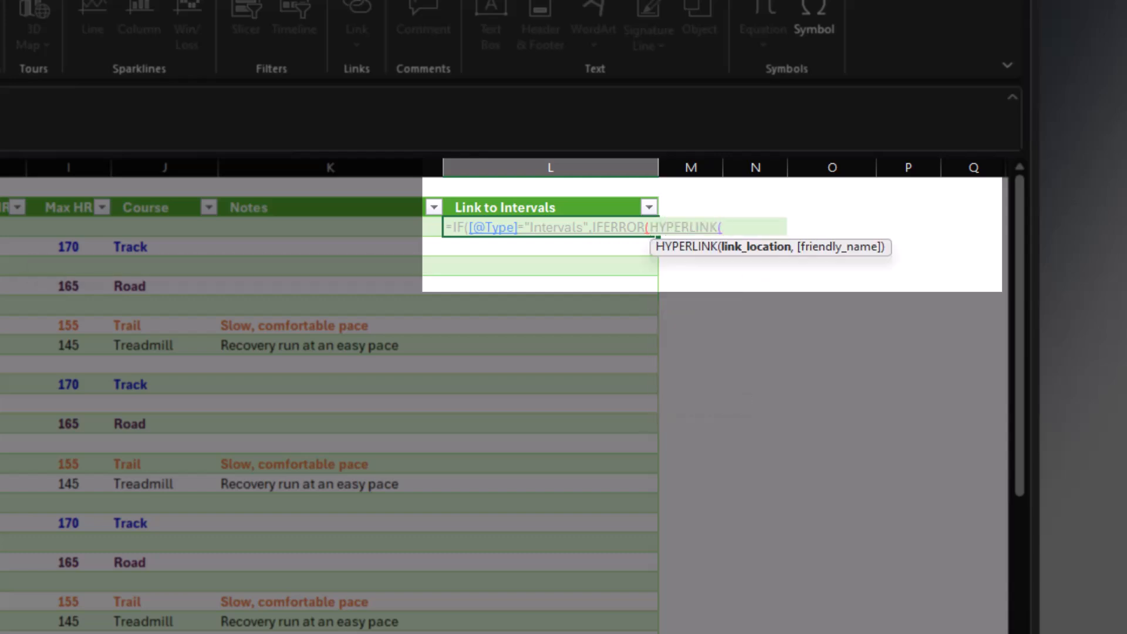
text("#'Interval )
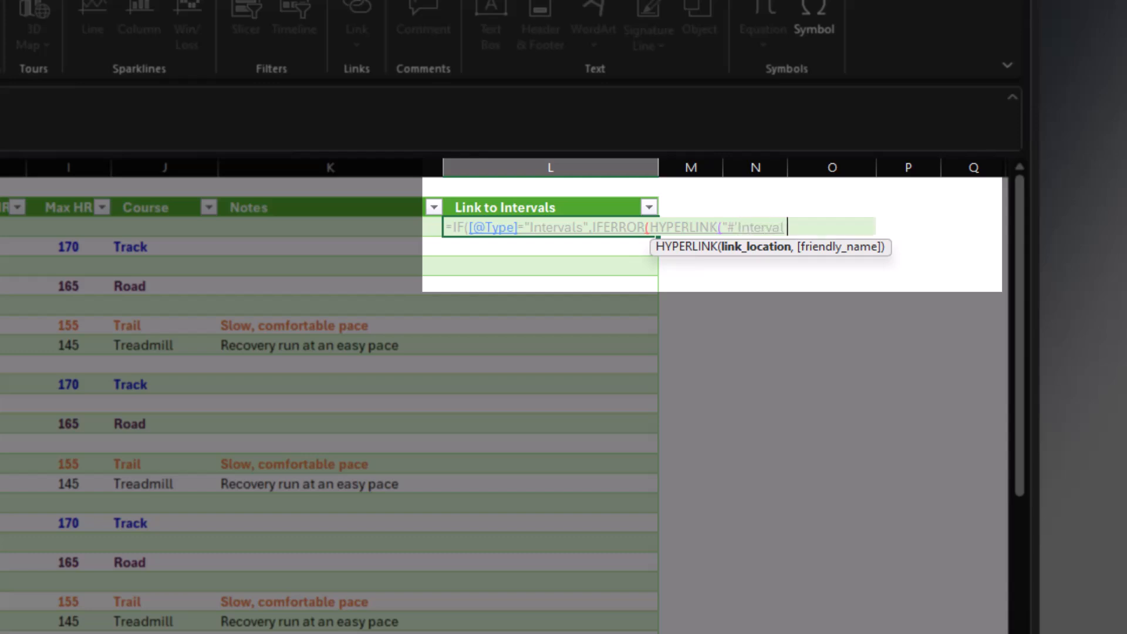
text(Training Log')
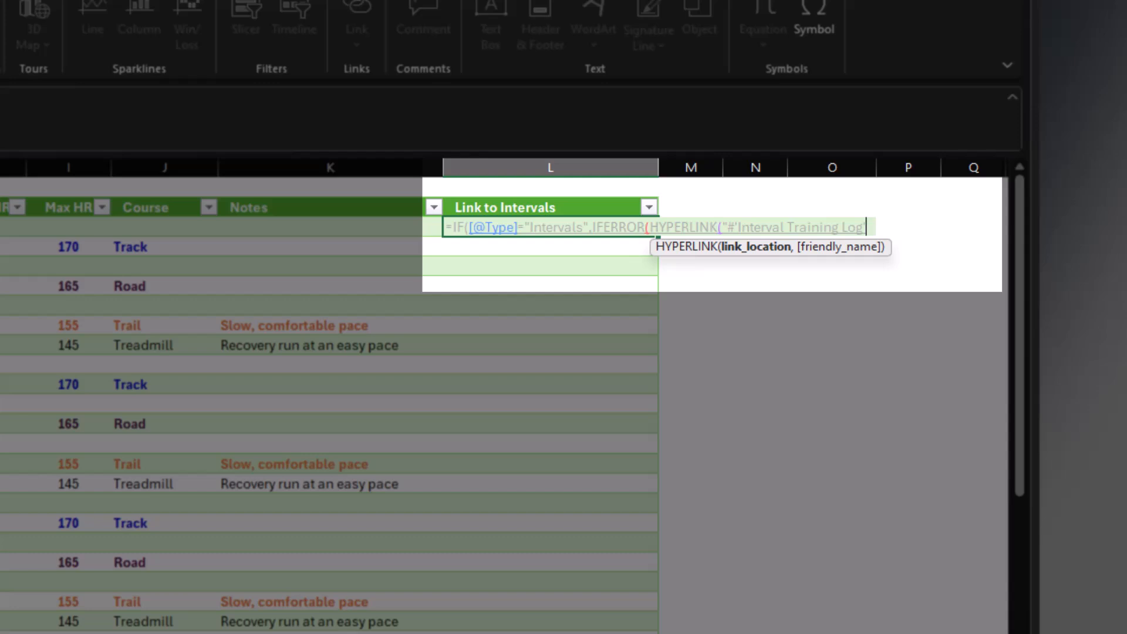
text(!B)
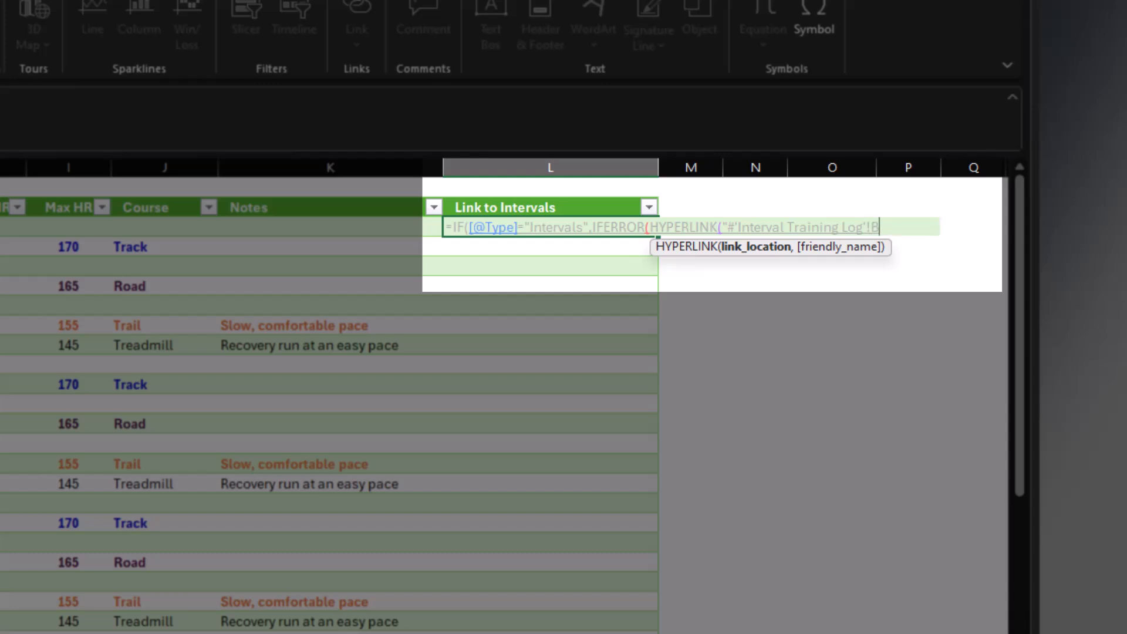
text("&xm)
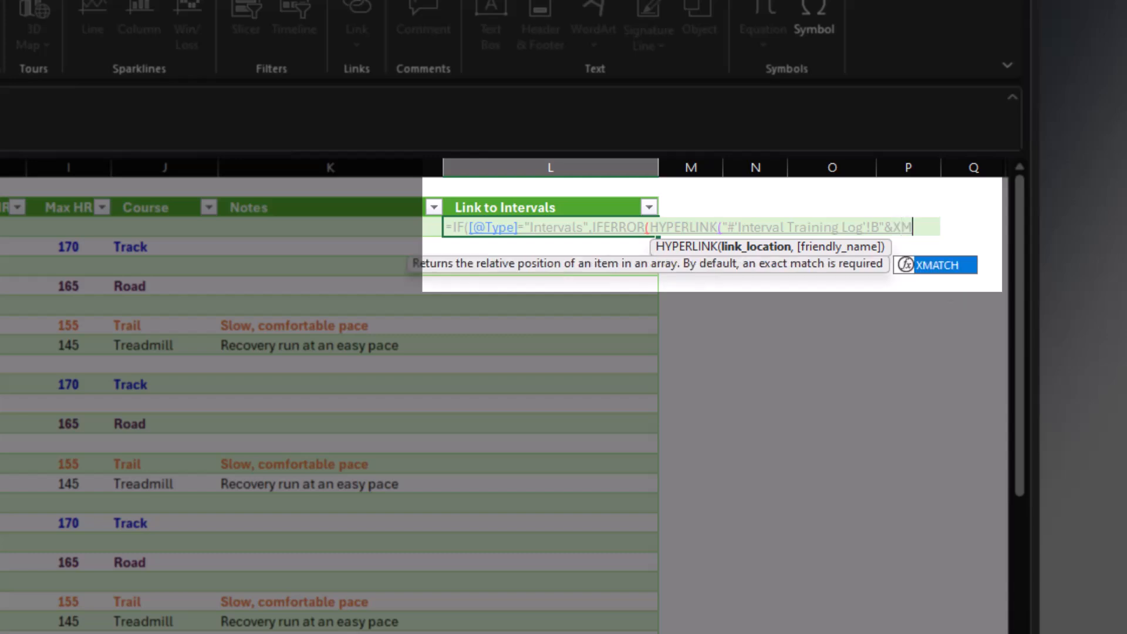
key(Tab)
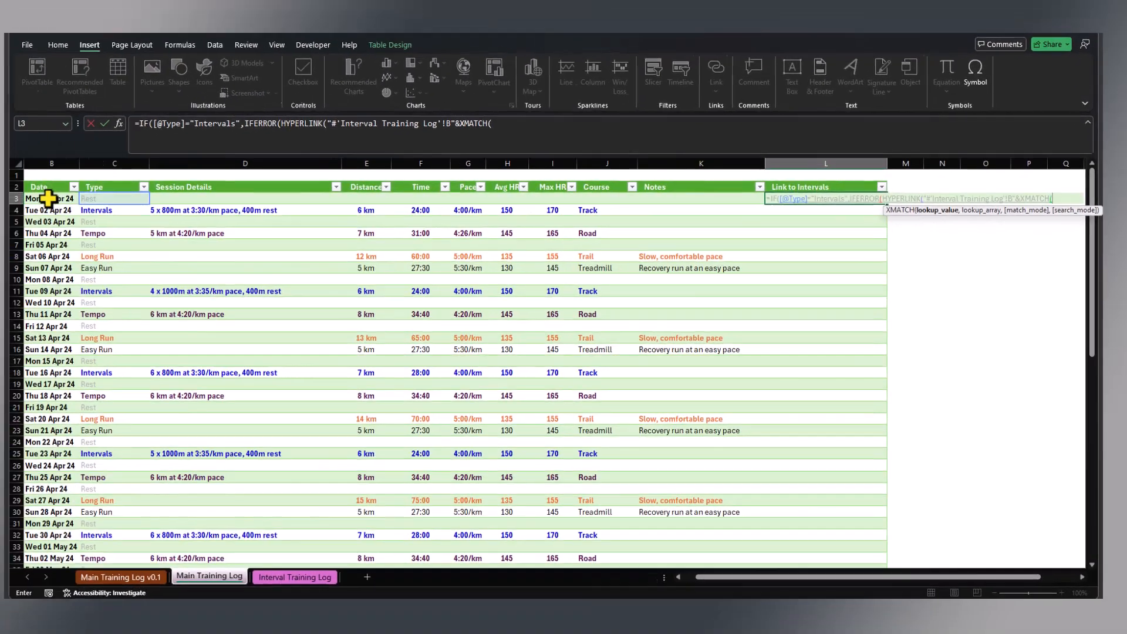
click(66, 198)
text(,)
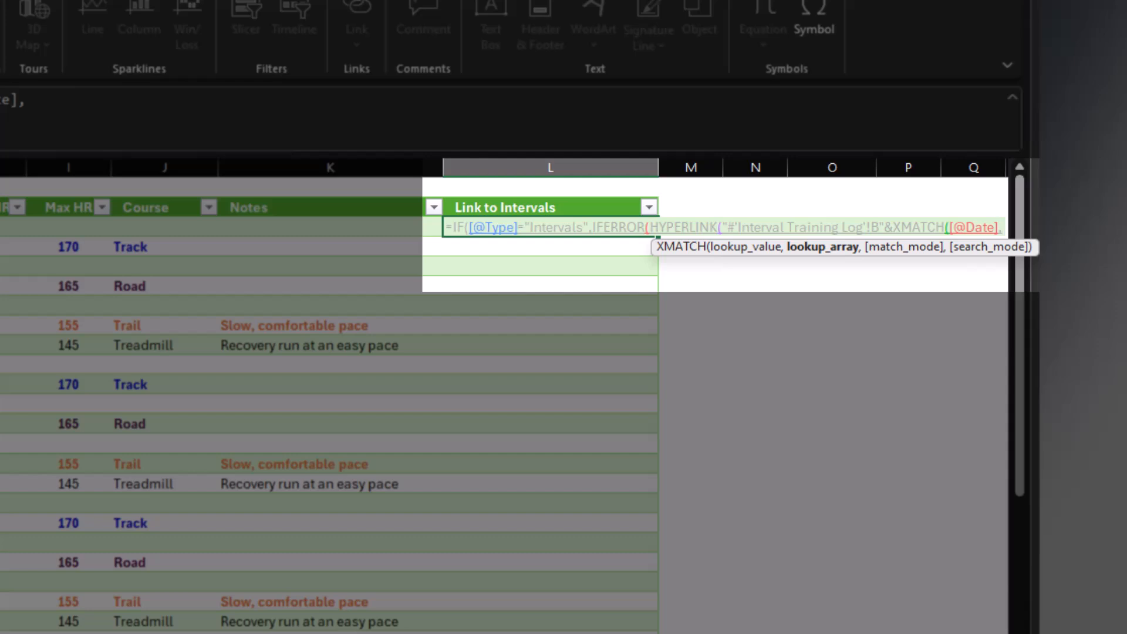
text('Int)
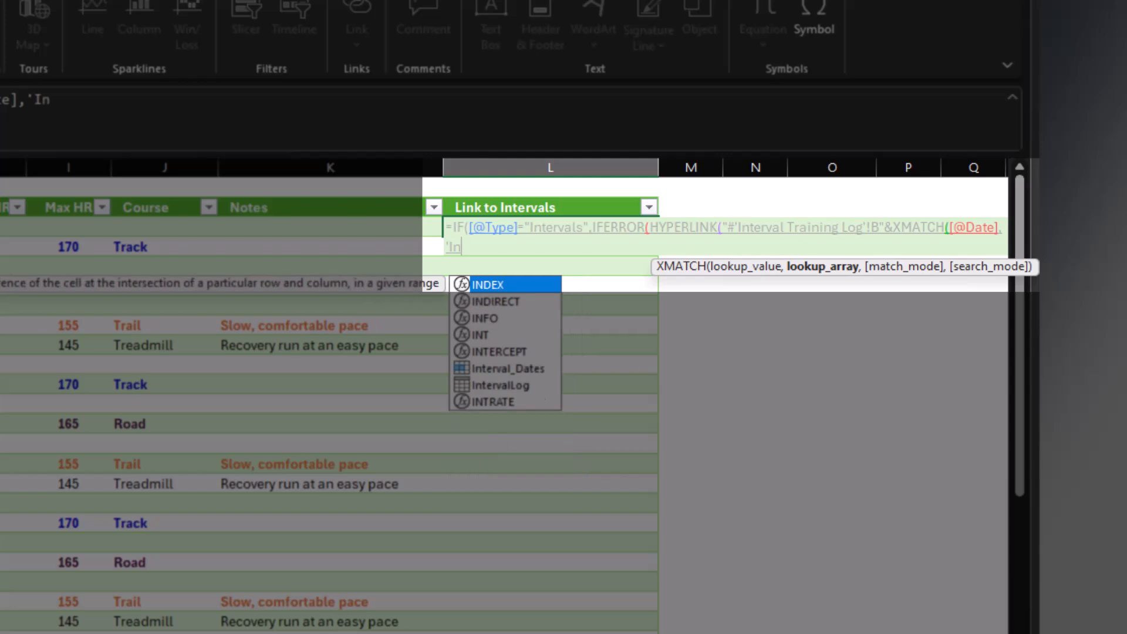
text(erval Trai)
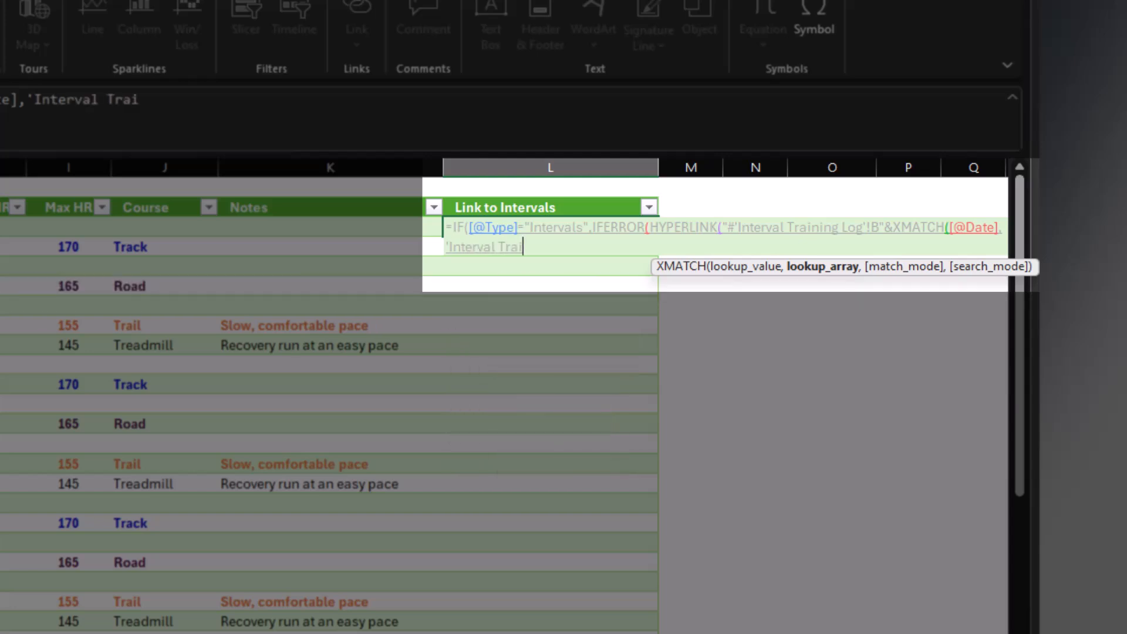
text(ning Log)
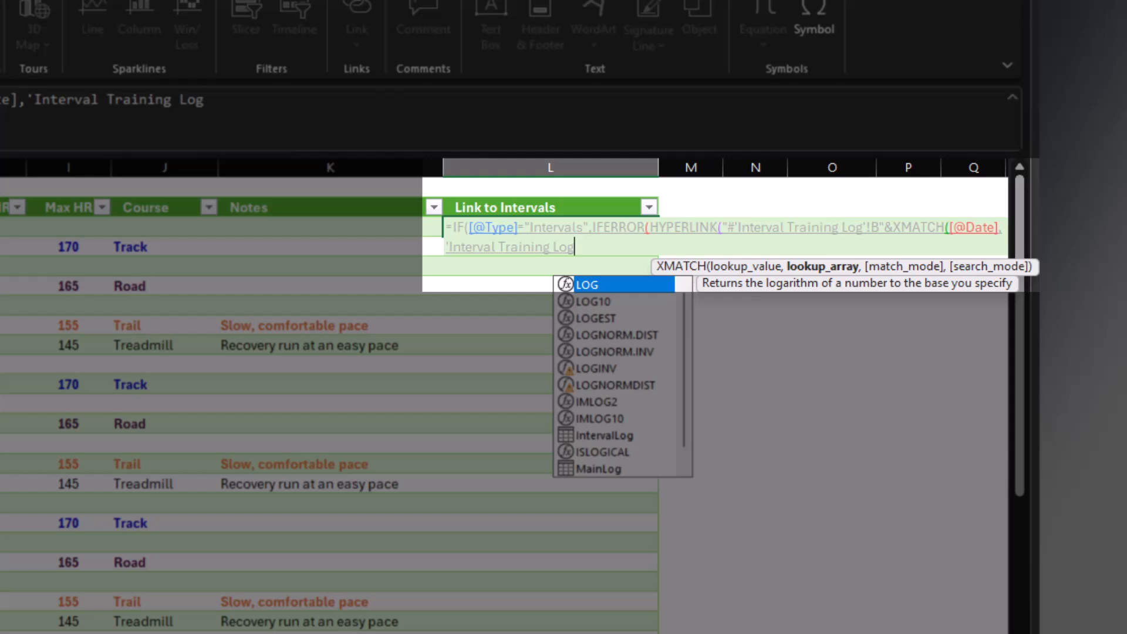
text('!)
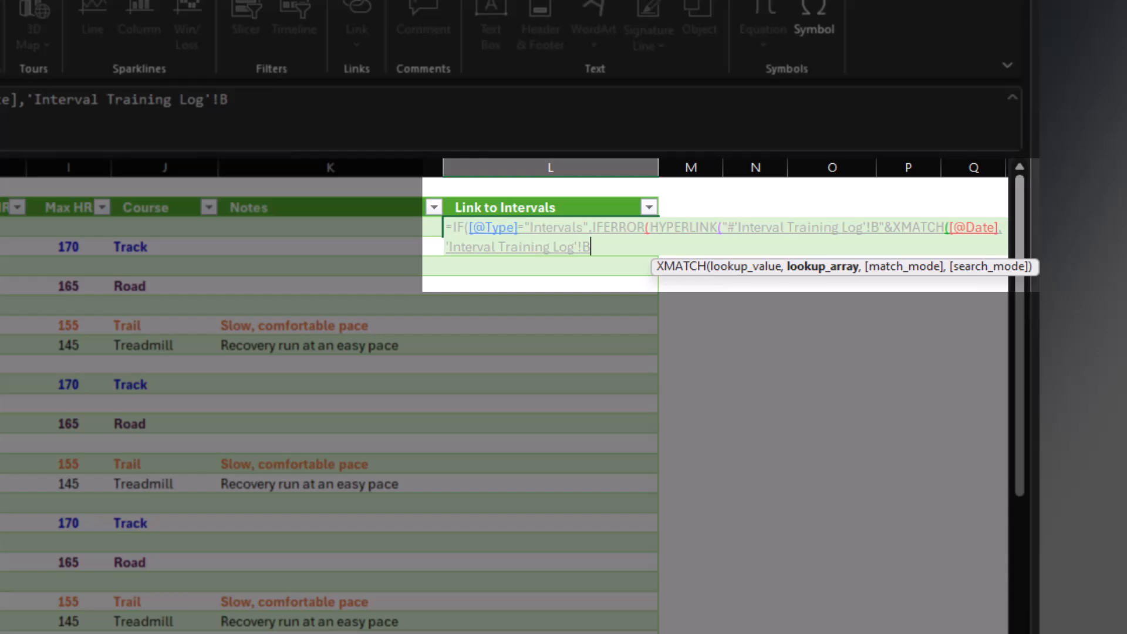
text(B)
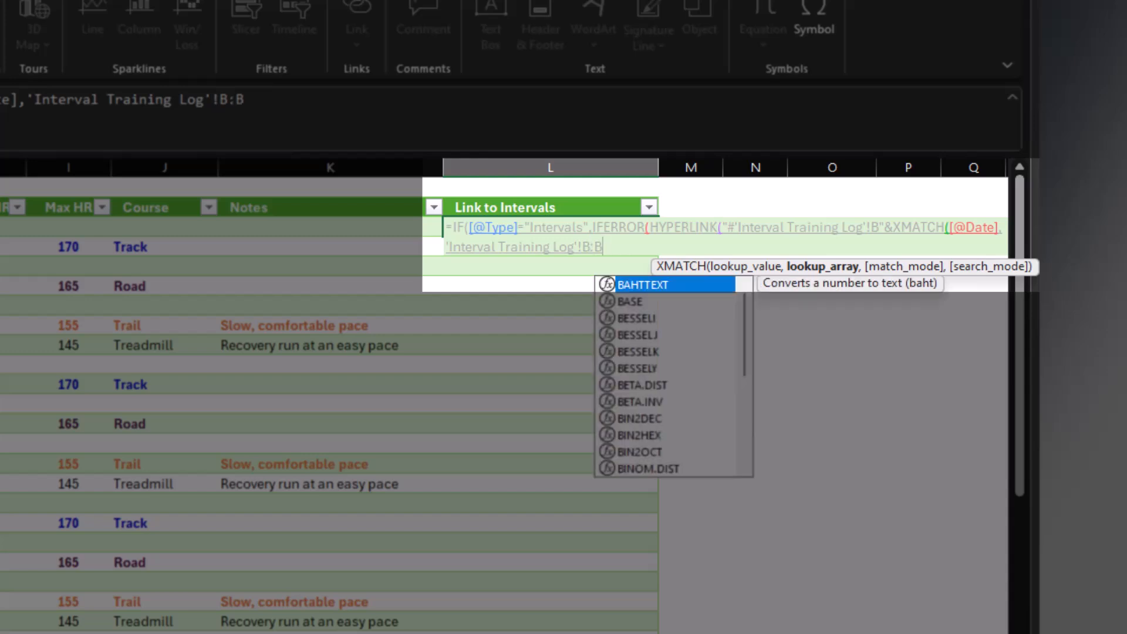
text())
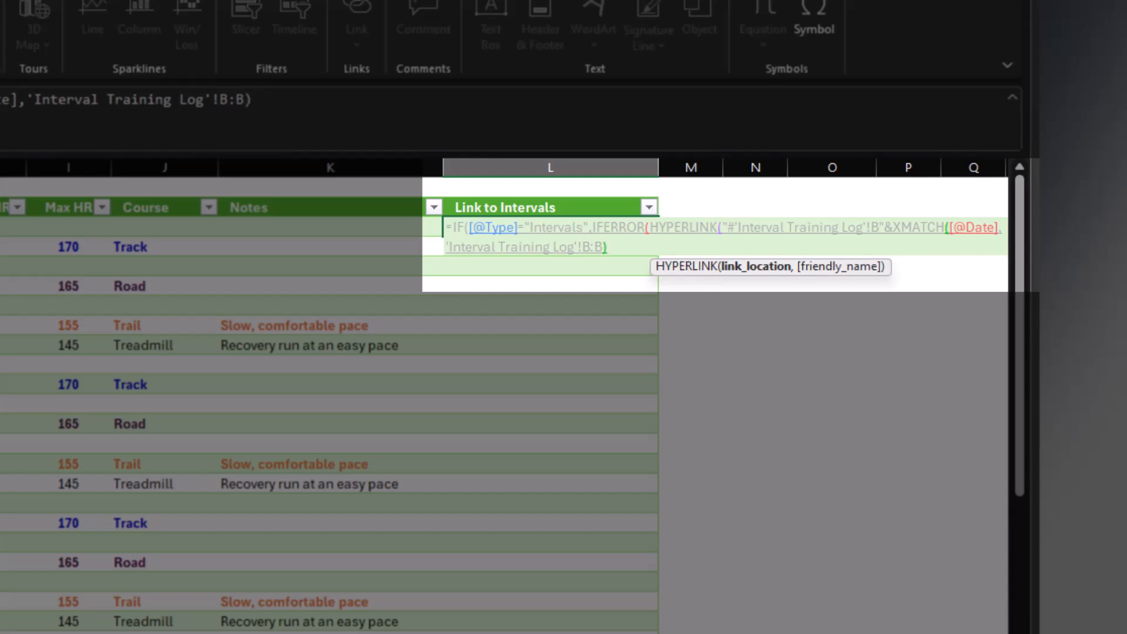
- Give the nested HYPERLINK the friendly name "Link to Intervals" and close that function
text(,)
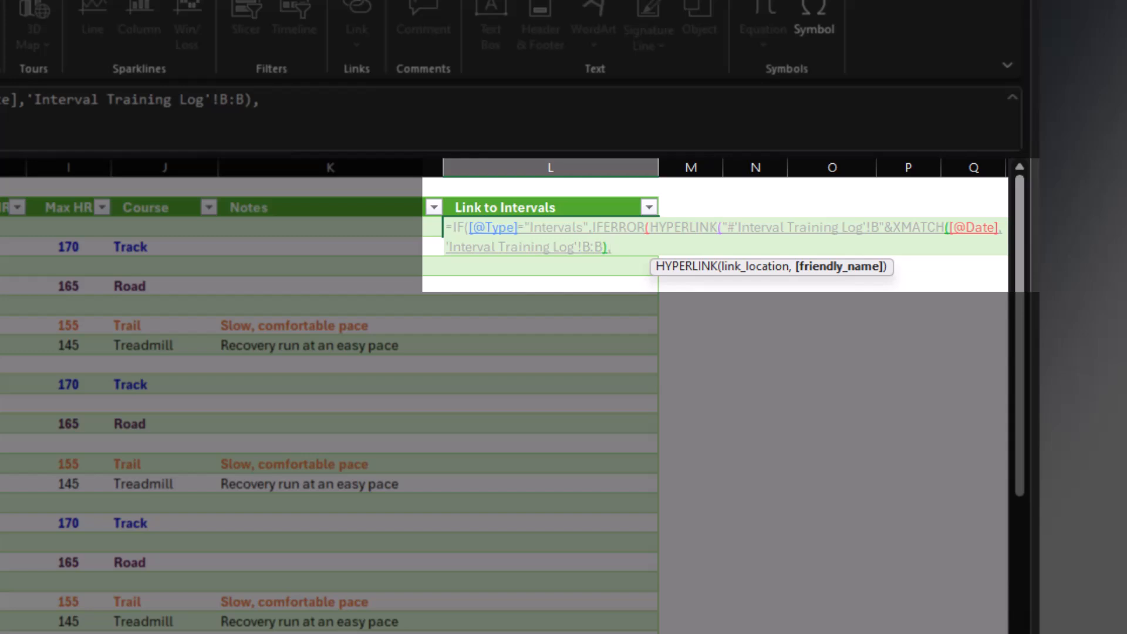
text("L)
text(ink to I)
text(ntervals)
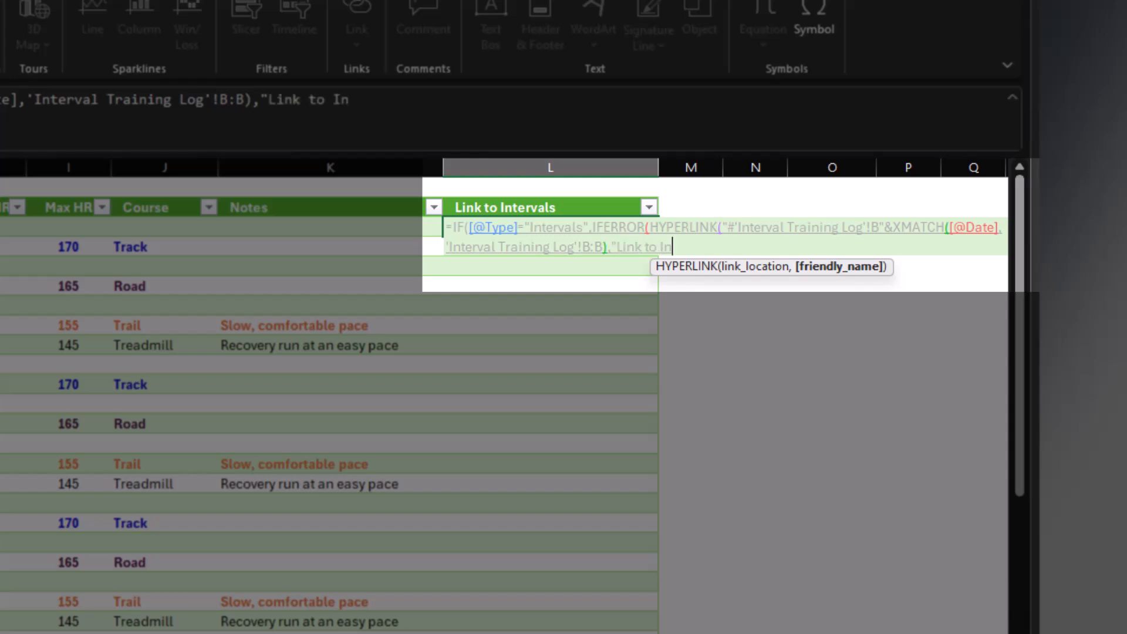
text(")
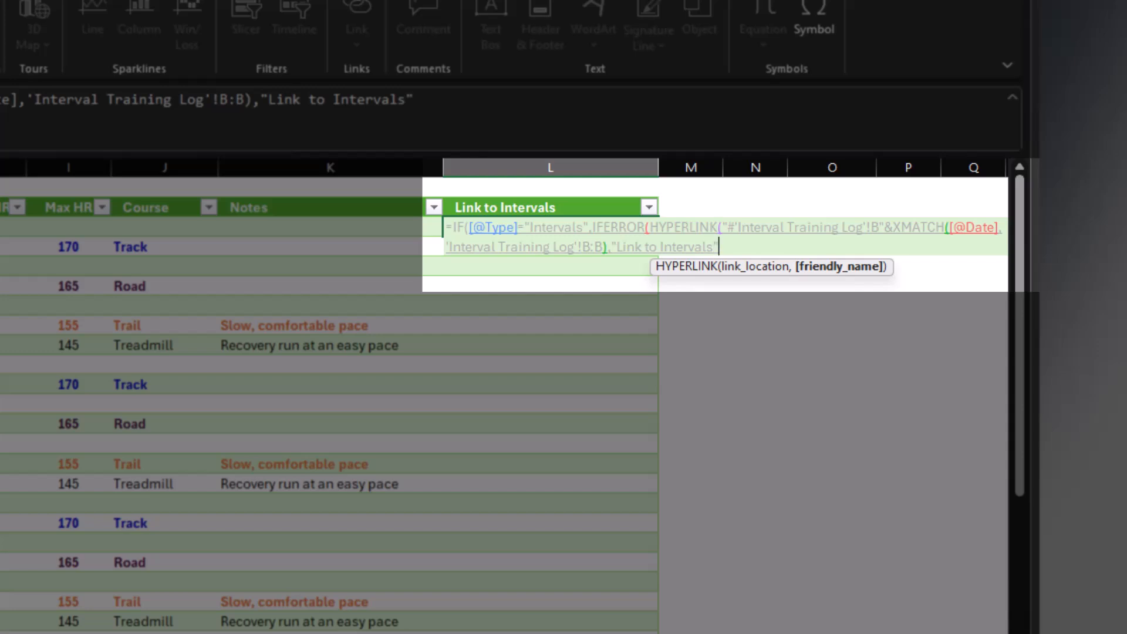
text(),)
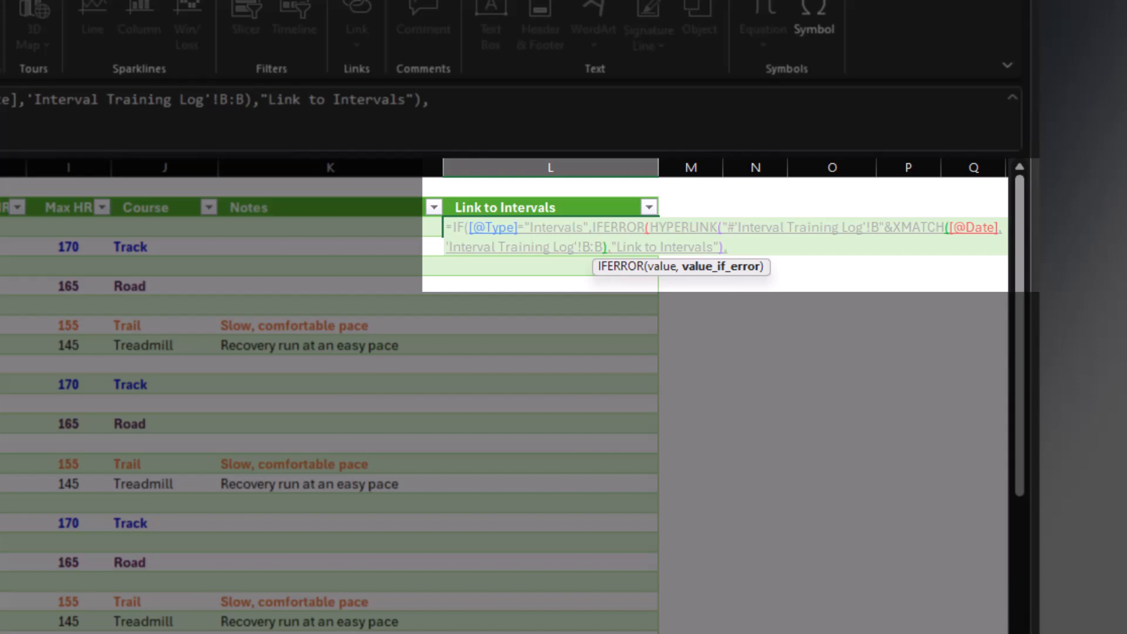
- Set the IFERROR fallback to "No Interval Training Data Available" and the IF false value to "", and enter the formula
text("No Interval Training Data Available")
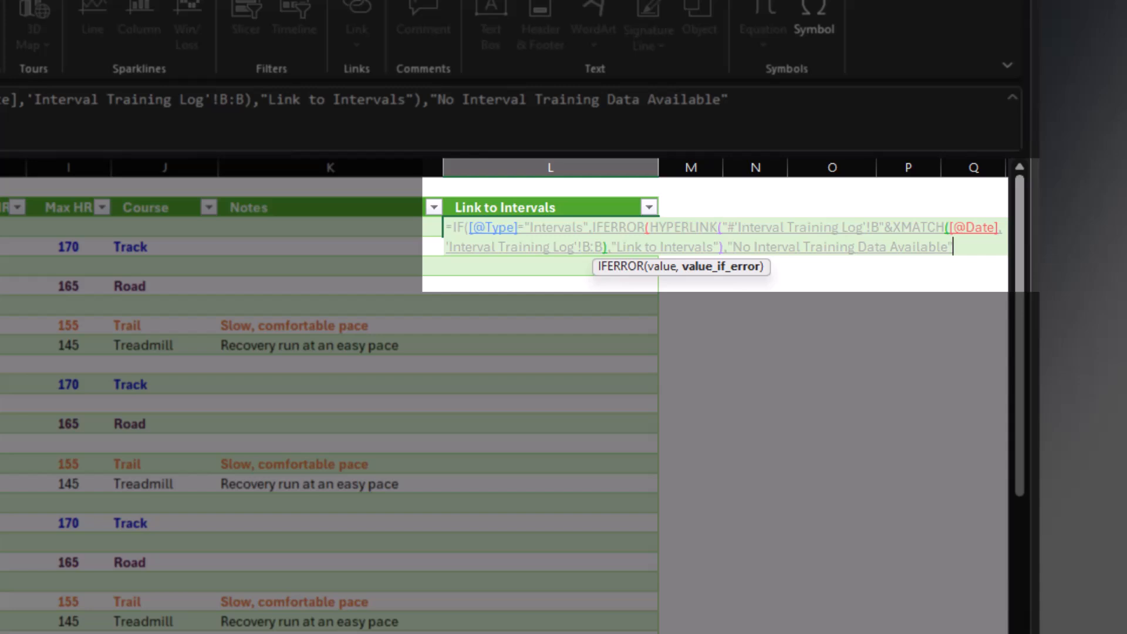
text())
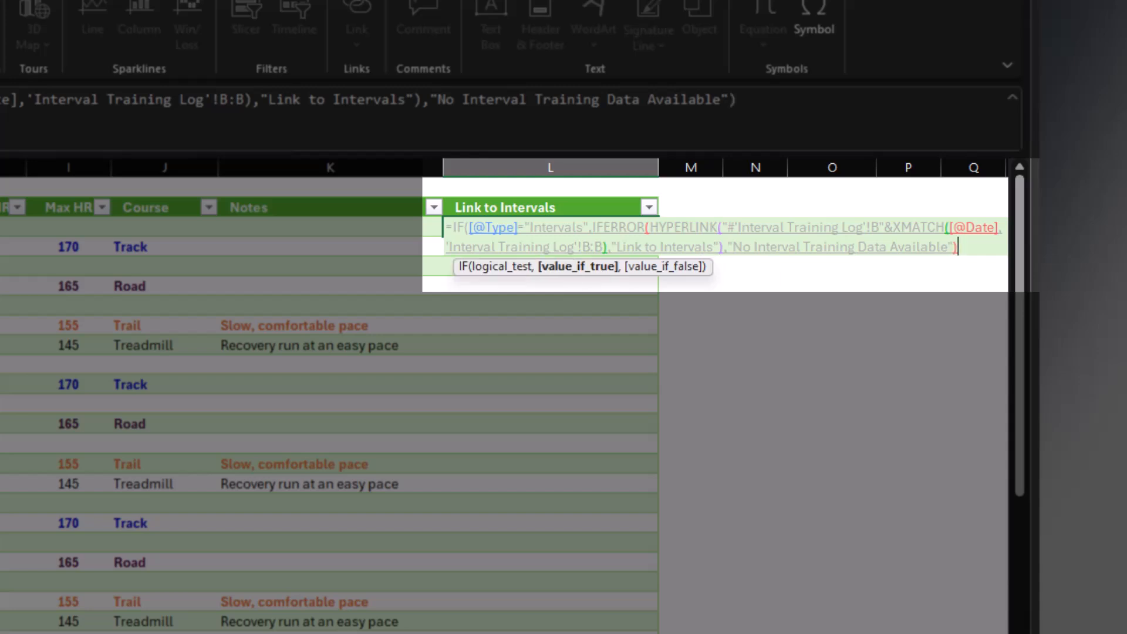
text(,)
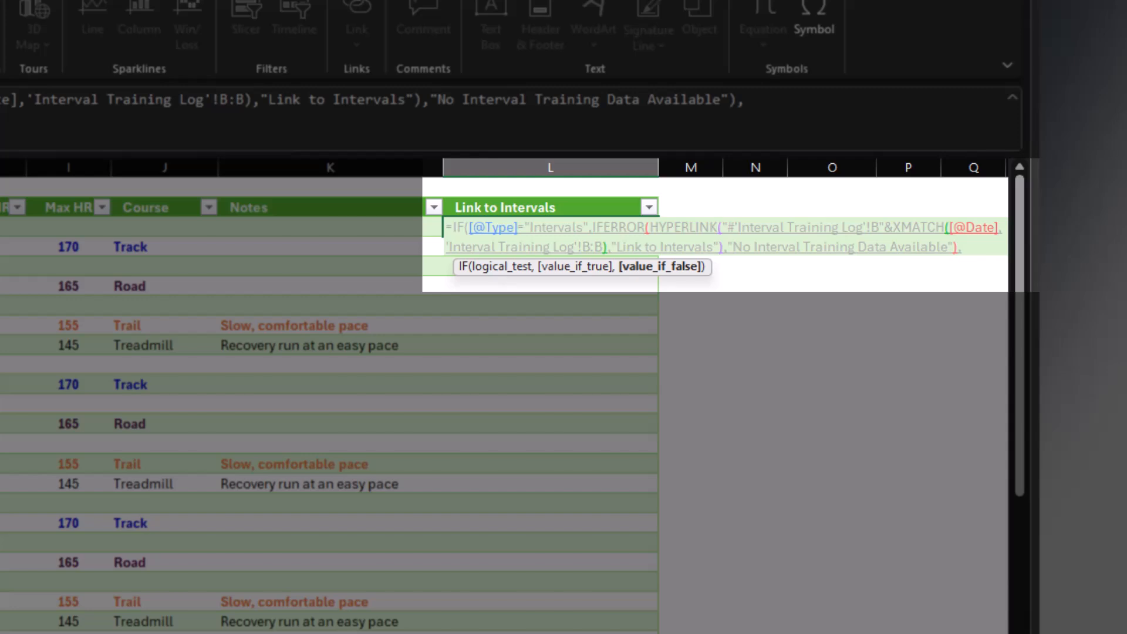
text(""))
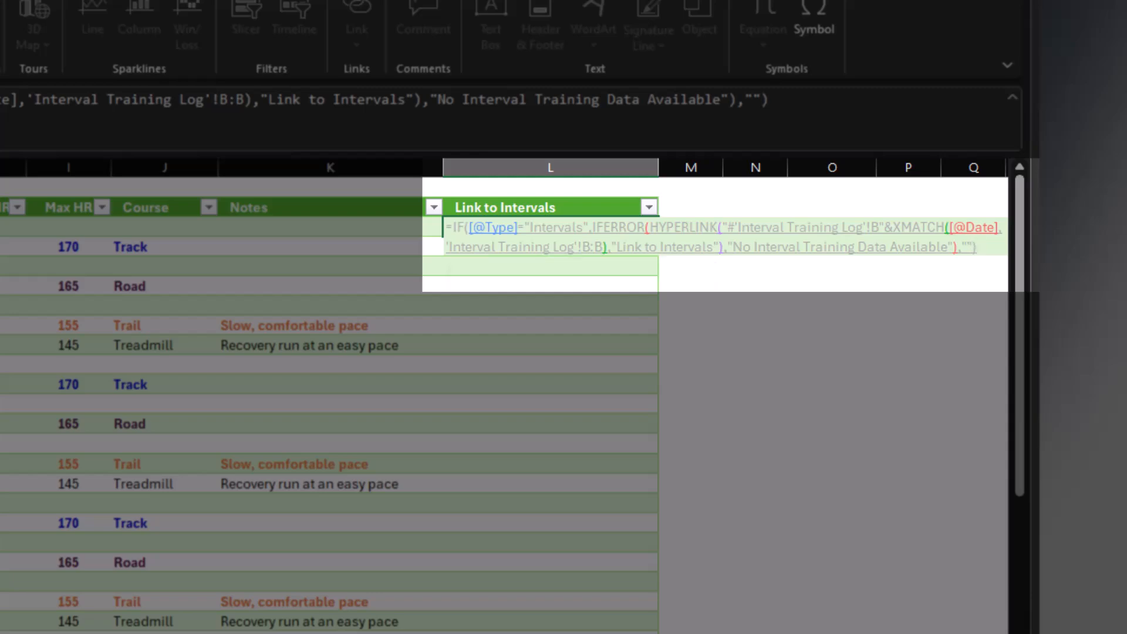
key(Return)
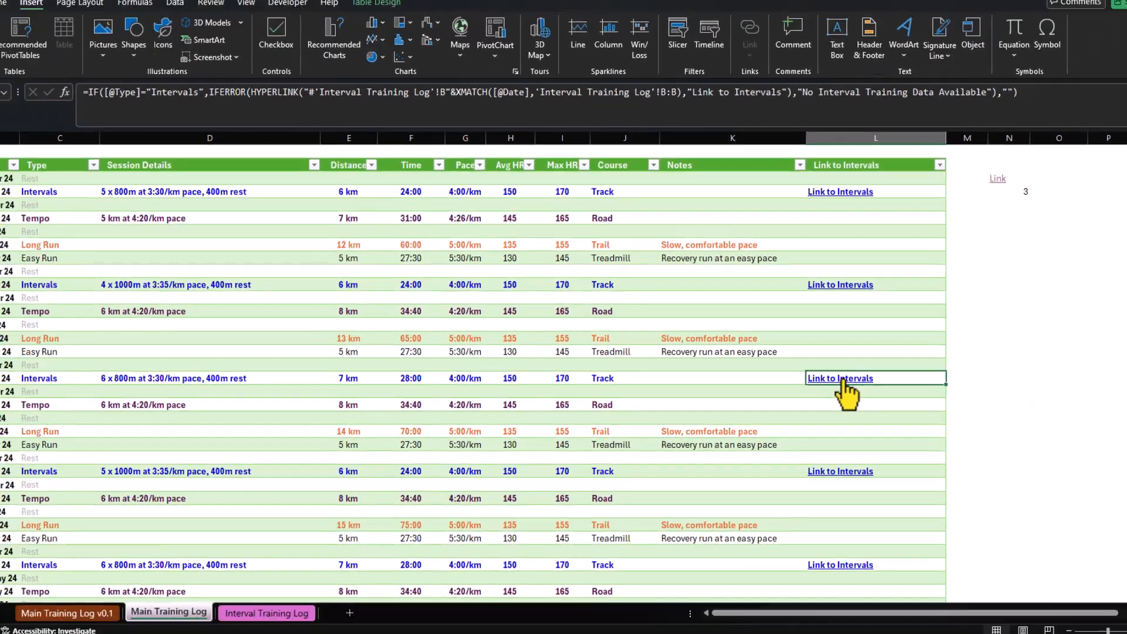
- Test the interval links for Tue 16 Apr 24 and Tue 30 Apr 24, returning to the Main Training Log sheet after each
click(871, 388)
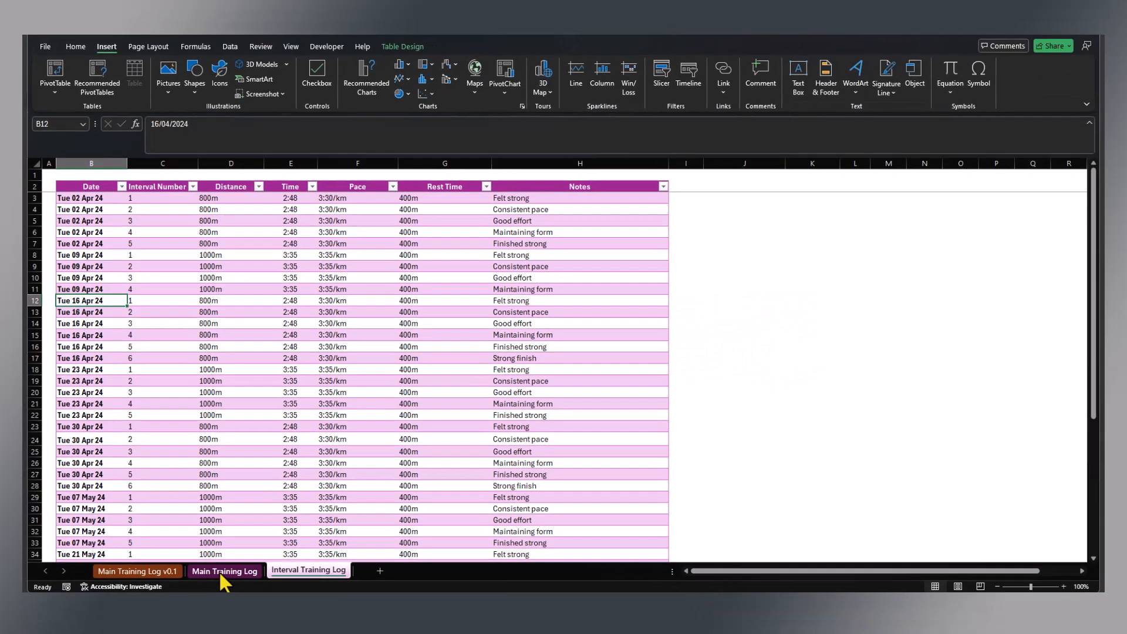
click(223, 571)
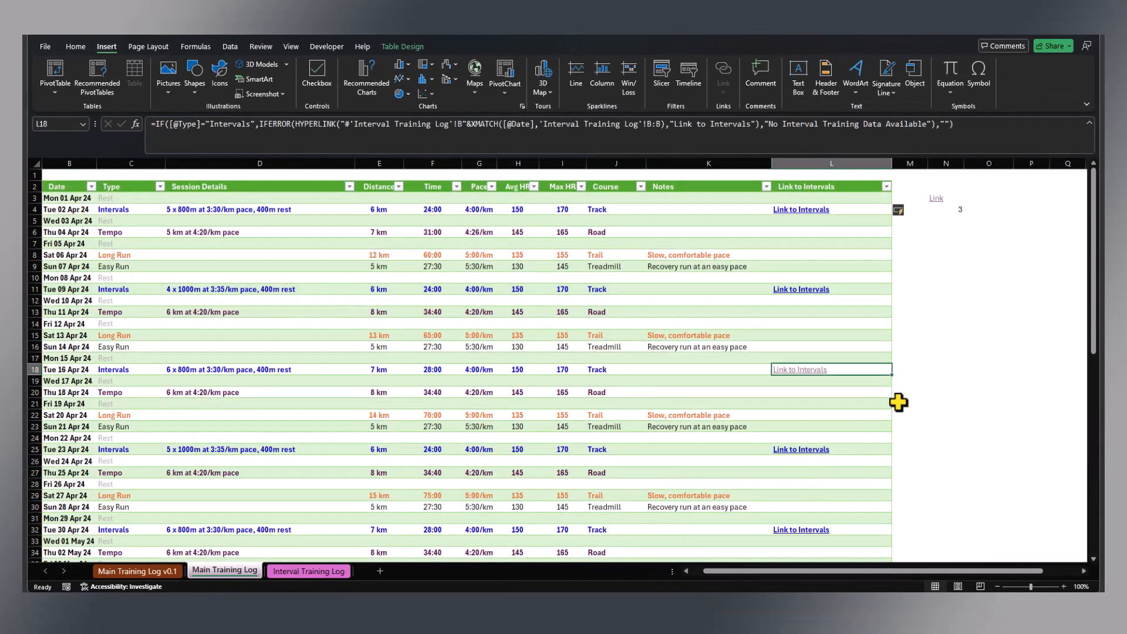
scroll(898, 403, down, 1)
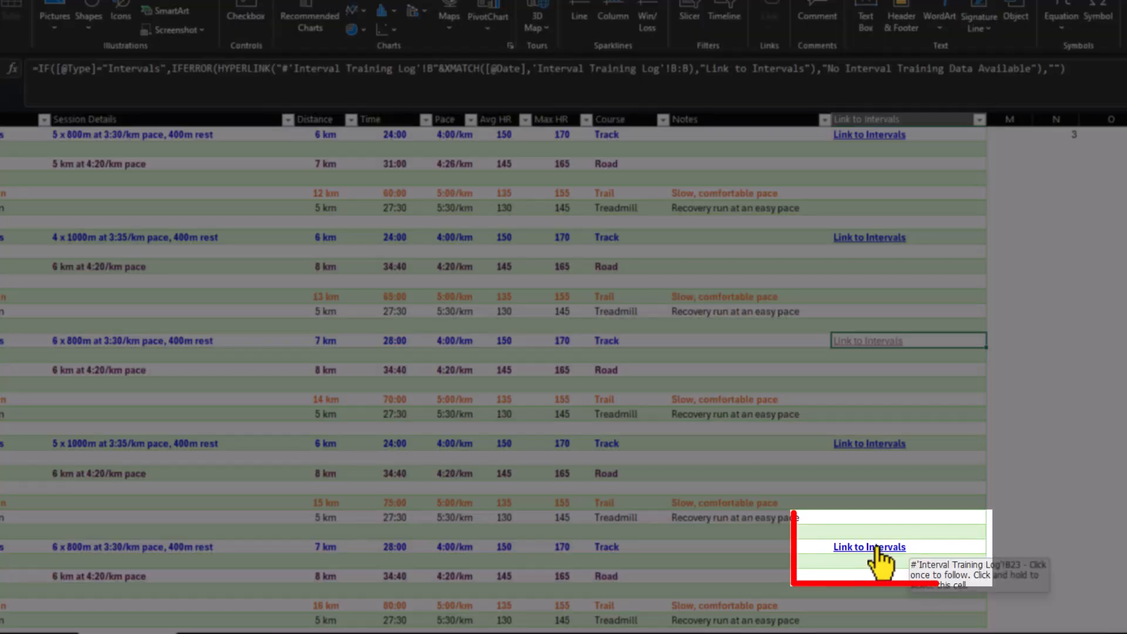
click(876, 549)
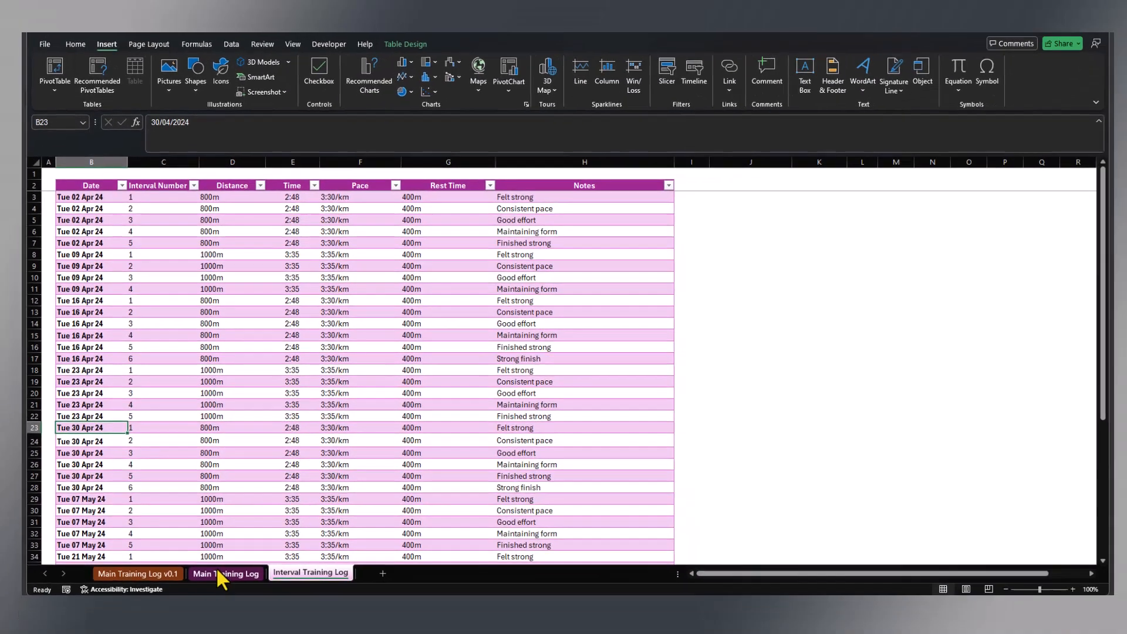
click(216, 567)
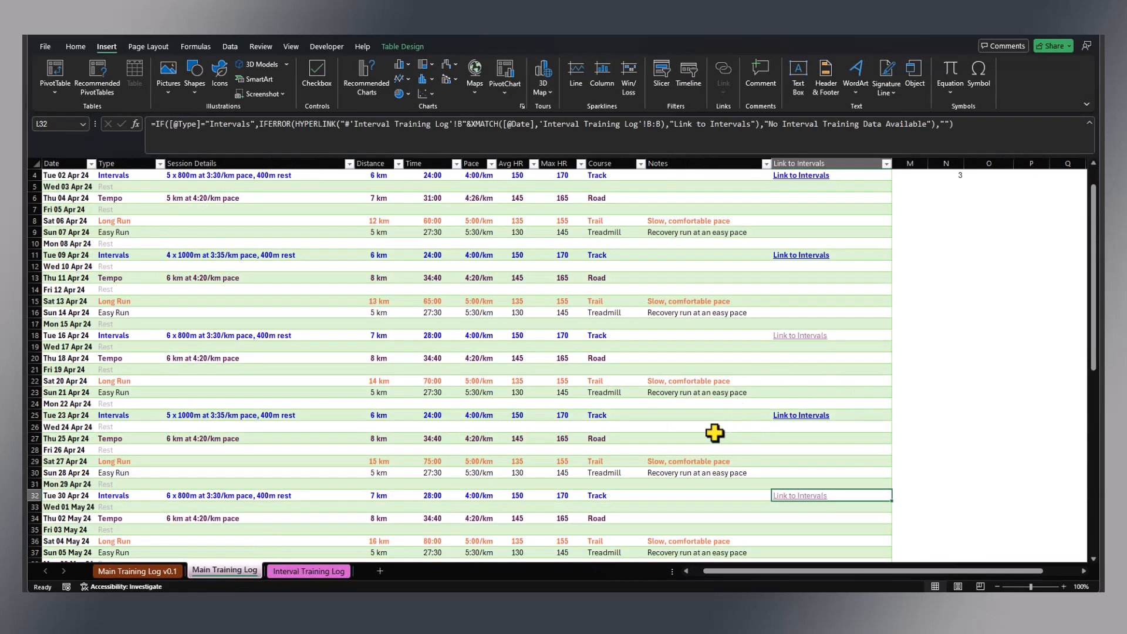
scroll(713, 427, down, 3)
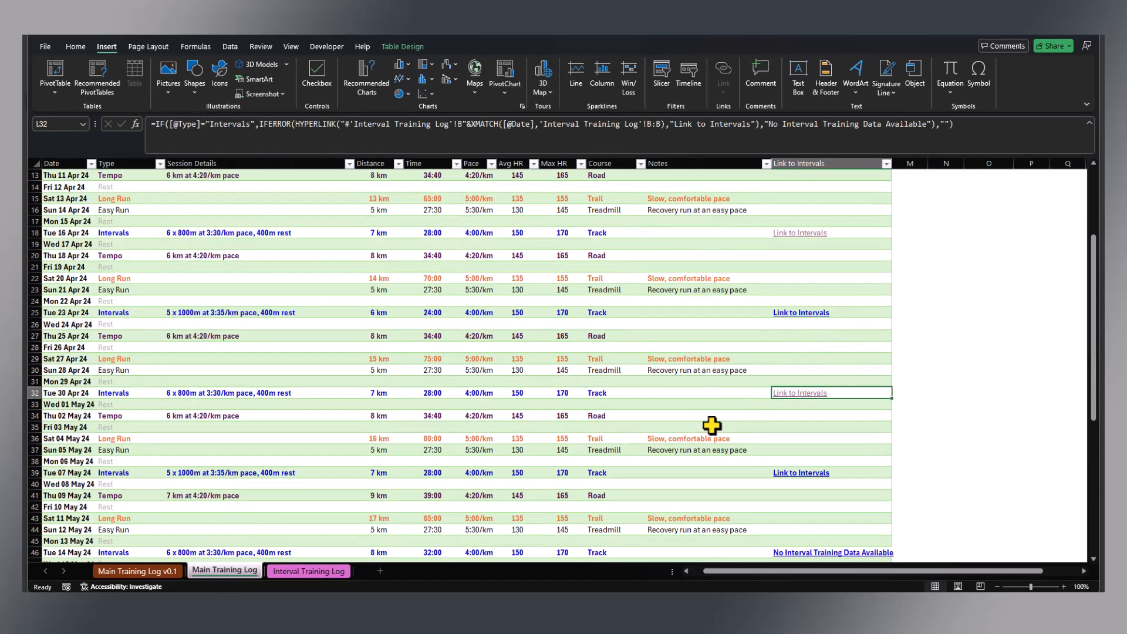